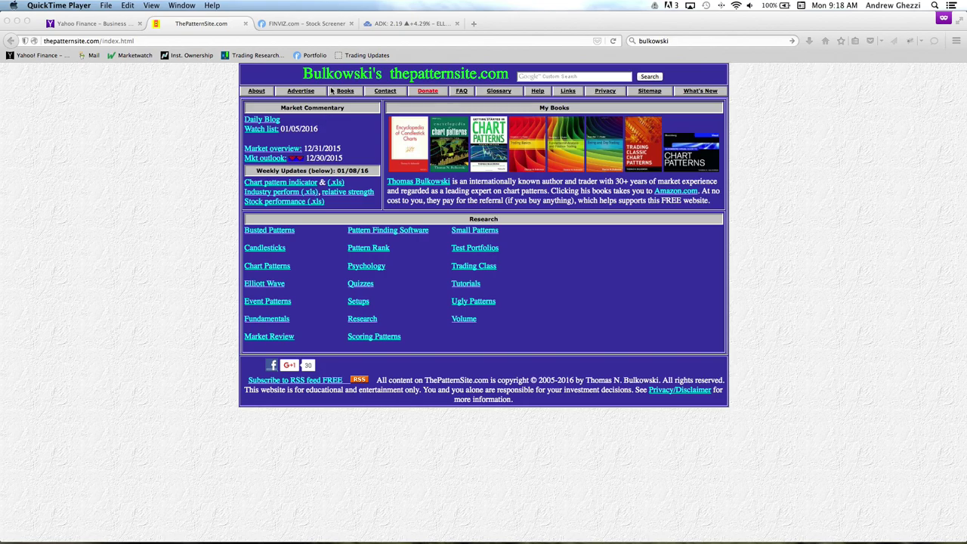
- Visit Bulkowski's About page on ThePatternSite.com, then return to the site's home page
{"action": "left_click", "coordinate": [219, 207]}
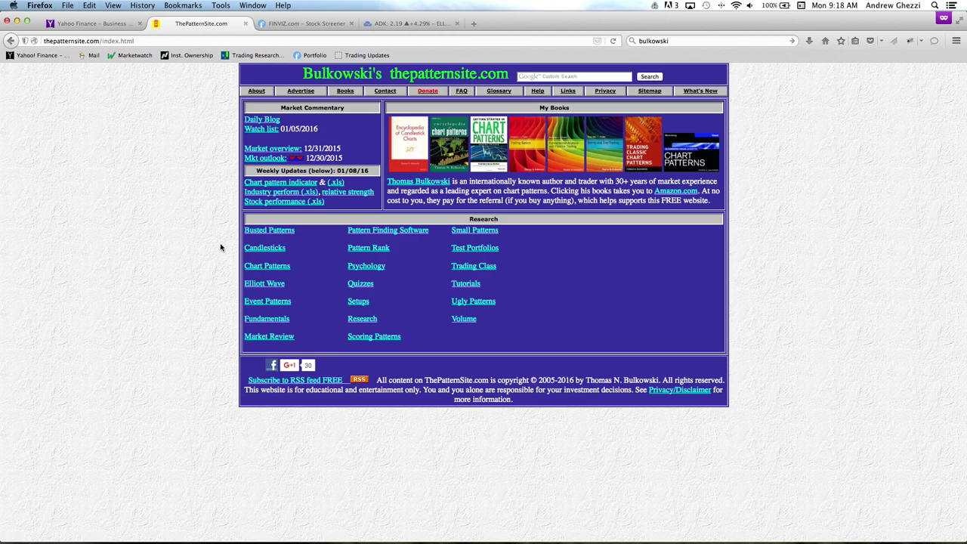
{"action": "left_click", "coordinate": [257, 91]}
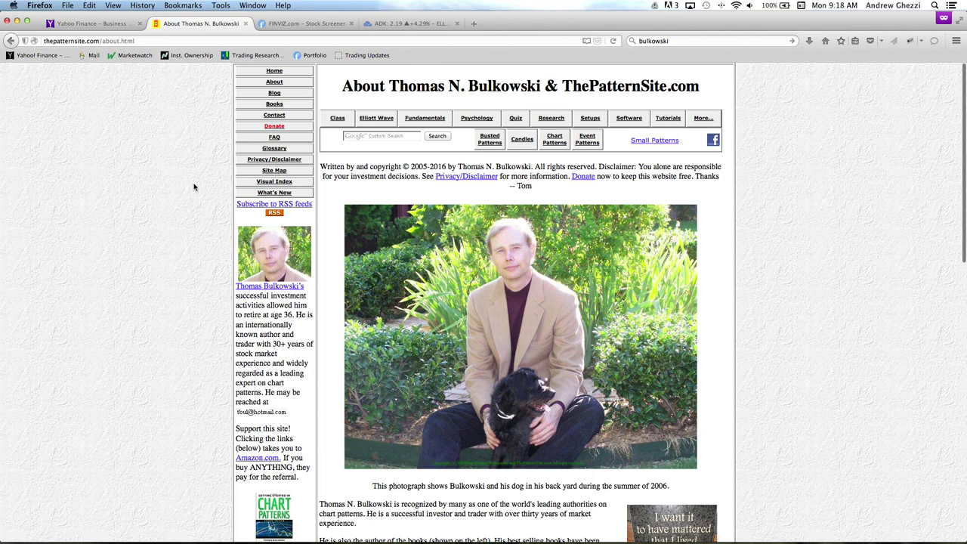
{"action": "left_click", "coordinate": [272, 71]}
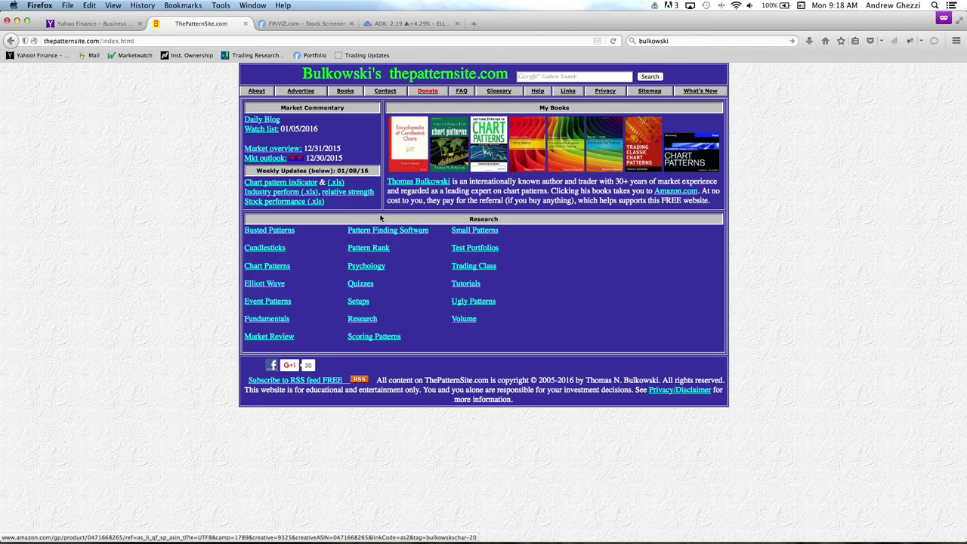
- Open the chart pattern index and pick Diamond bottoms from the D section
{"action": "left_click", "coordinate": [257, 269]}
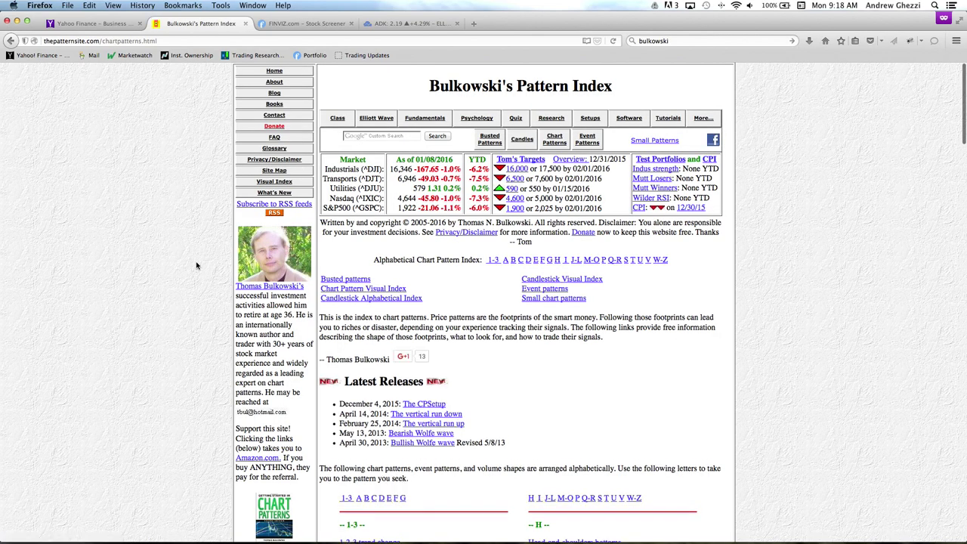
{"action": "scroll", "coordinate": [196, 265], "scroll_direction": "down", "scroll_amount": 15}
{"action": "scroll", "coordinate": [195, 265], "scroll_direction": "down", "scroll_amount": 10}
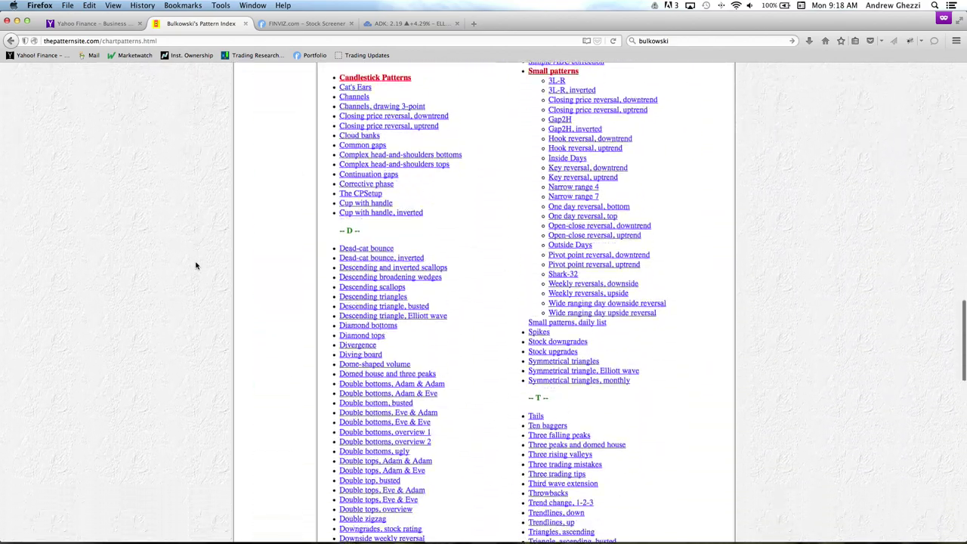
{"action": "scroll", "coordinate": [196, 266], "scroll_direction": "up", "scroll_amount": 10}
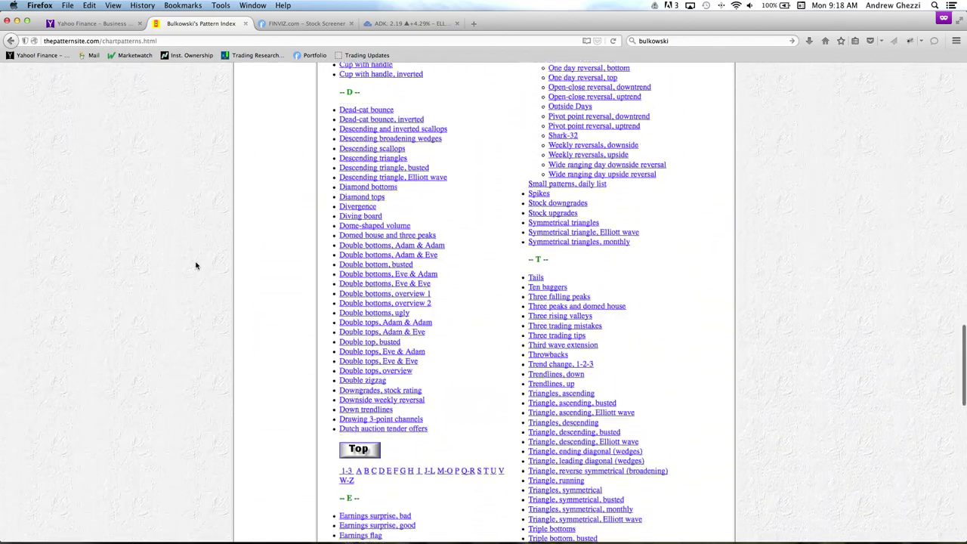
{"action": "scroll", "coordinate": [196, 265], "scroll_direction": "up", "scroll_amount": 4}
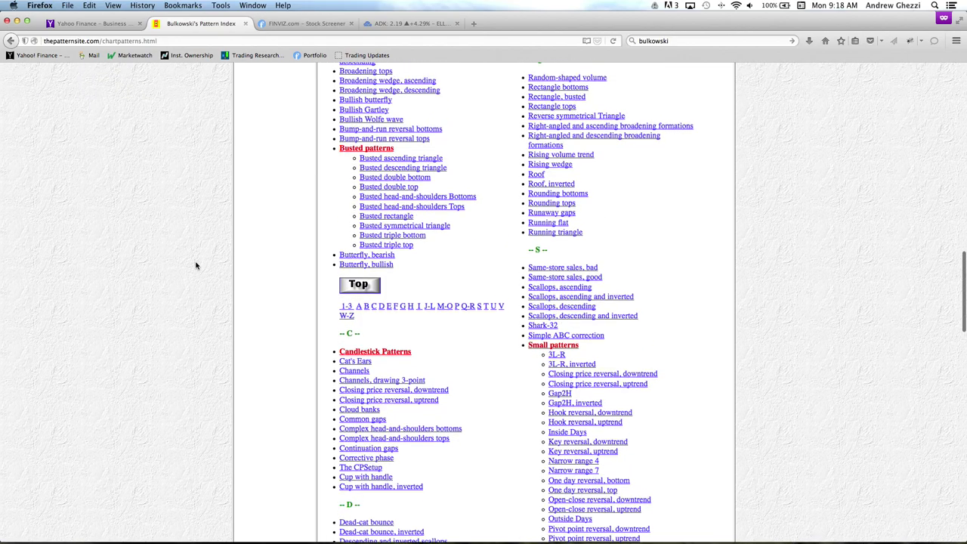
{"action": "scroll", "coordinate": [196, 265], "scroll_direction": "down", "scroll_amount": 5}
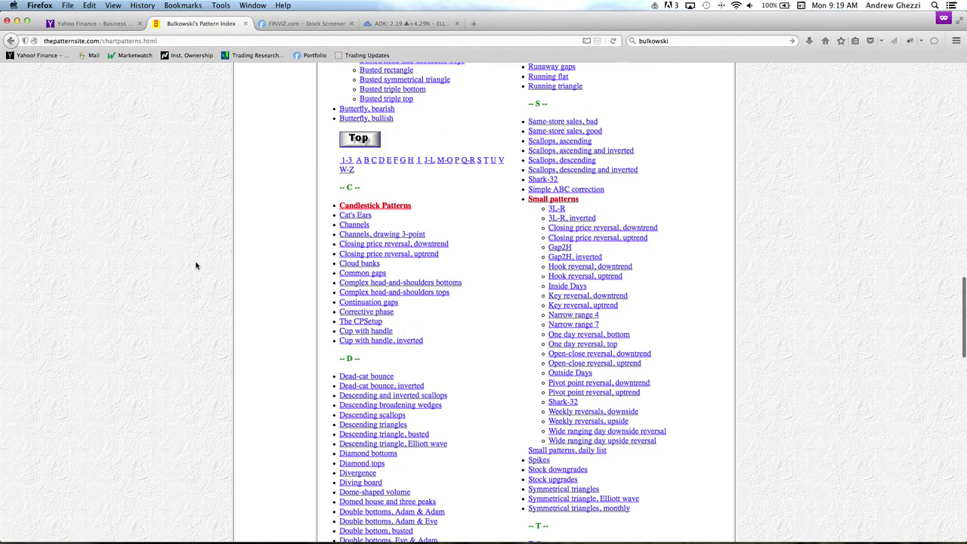
{"action": "scroll", "coordinate": [196, 265], "scroll_direction": "down", "scroll_amount": 5}
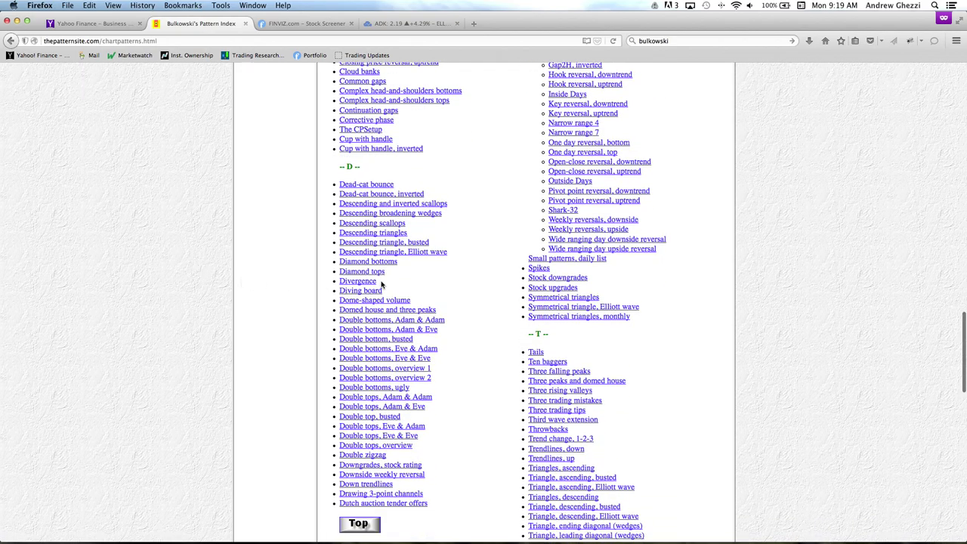
{"action": "left_click", "coordinate": [378, 263]}
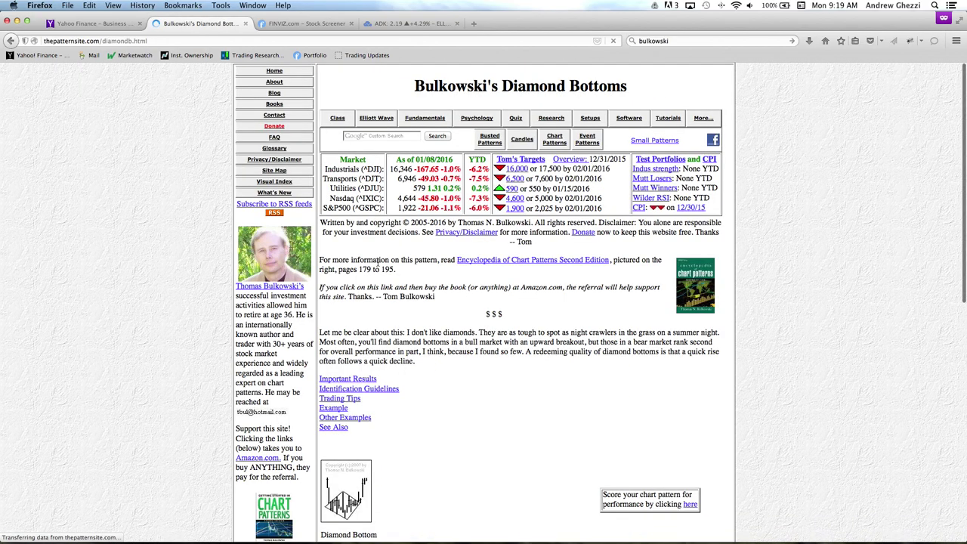
- Scroll the Diamond Bottoms article to the Puget Energy example chart with outliers A and B
{"action": "scroll", "coordinate": [378, 264], "scroll_direction": "down", "scroll_amount": 5}
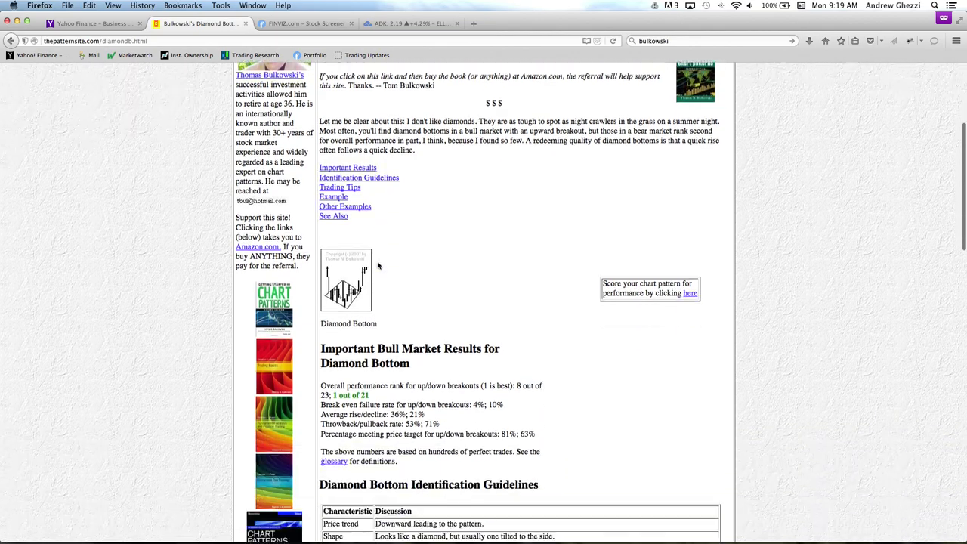
{"action": "scroll", "coordinate": [378, 265], "scroll_direction": "down", "scroll_amount": 2}
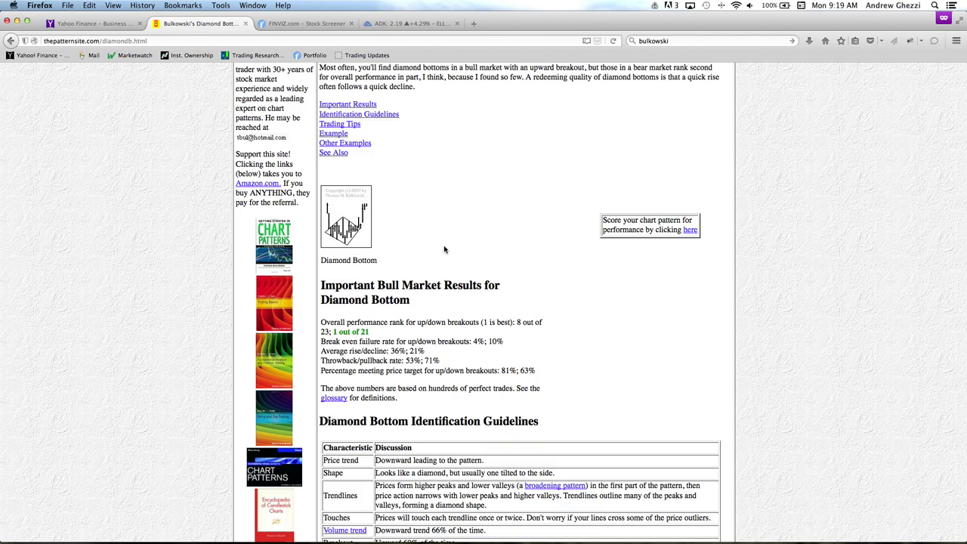
{"action": "scroll", "coordinate": [461, 299], "scroll_direction": "up", "scroll_amount": 1}
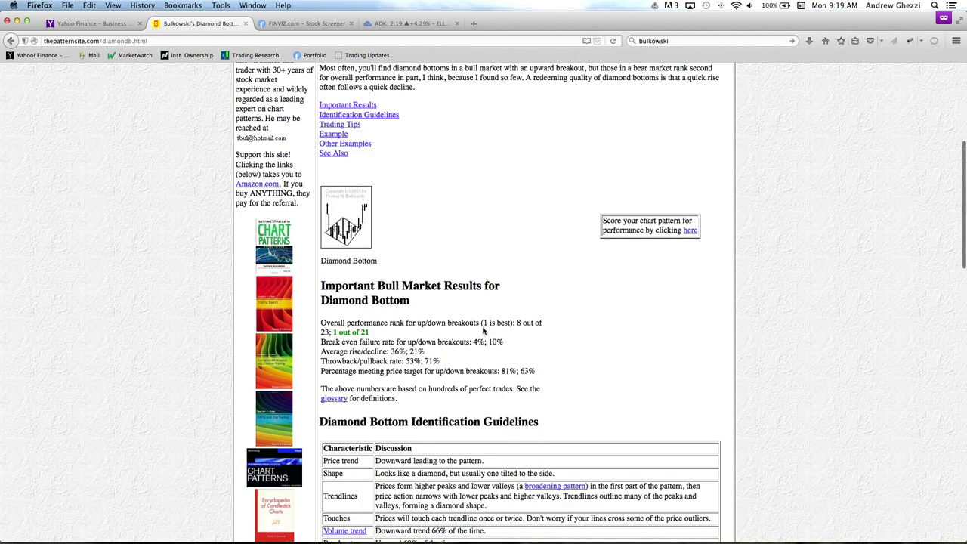
{"action": "scroll", "coordinate": [484, 330], "scroll_direction": "up", "scroll_amount": 1}
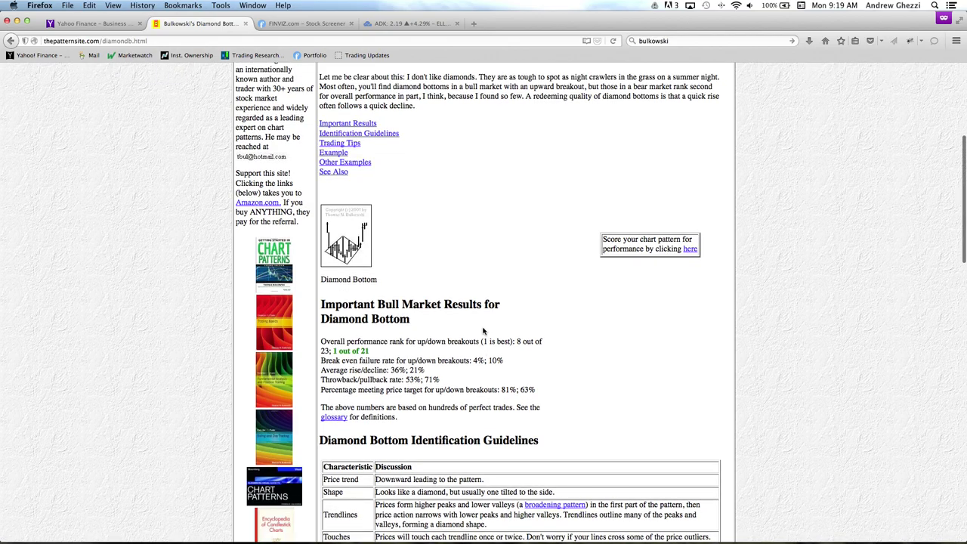
{"action": "scroll", "coordinate": [469, 330], "scroll_direction": "down", "scroll_amount": 3}
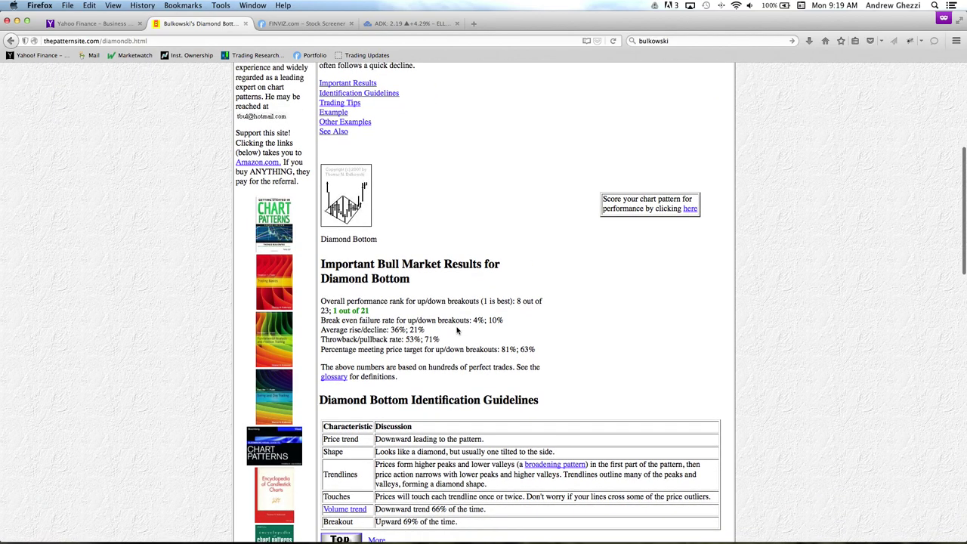
{"action": "scroll", "coordinate": [457, 330], "scroll_direction": "down", "scroll_amount": 10}
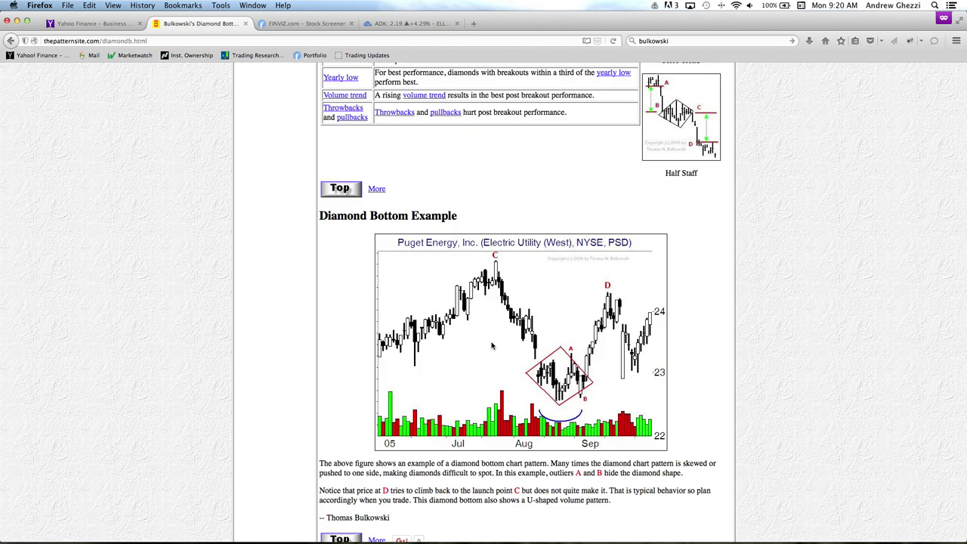
- Switch to Finviz and open the Stock Screener listing all 7290 stocks unfiltered
{"action": "left_click", "coordinate": [305, 28]}
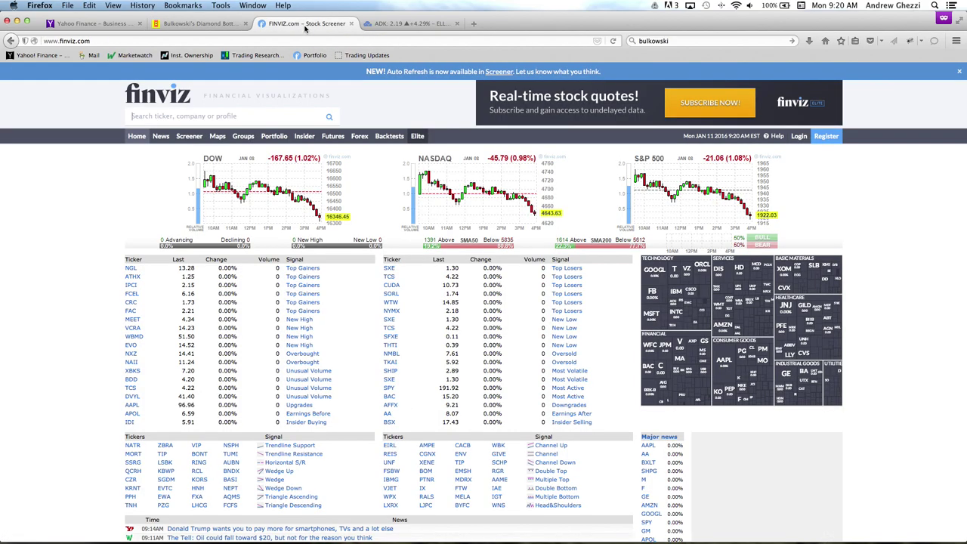
{"action": "key", "text": "ctrl+super+Escape"}
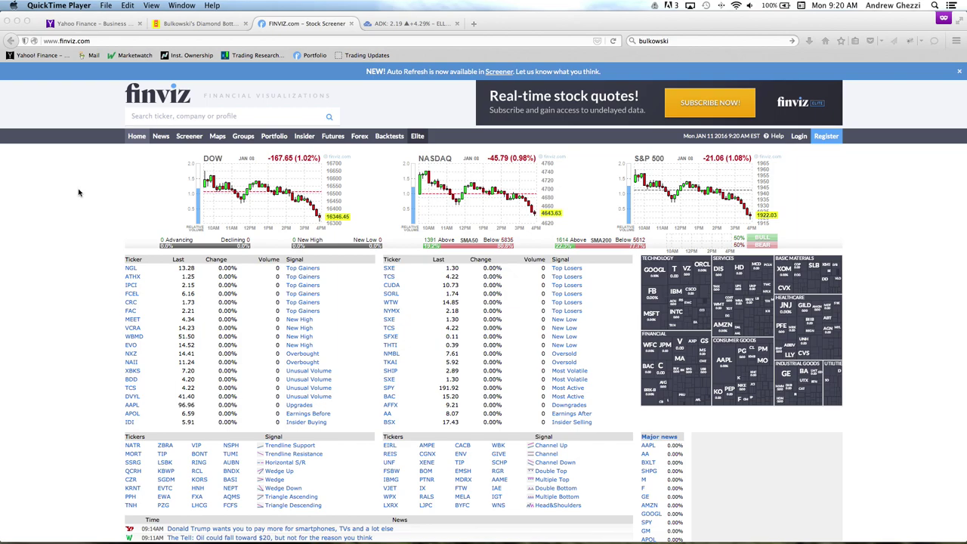
{"action": "left_click", "coordinate": [82, 247]}
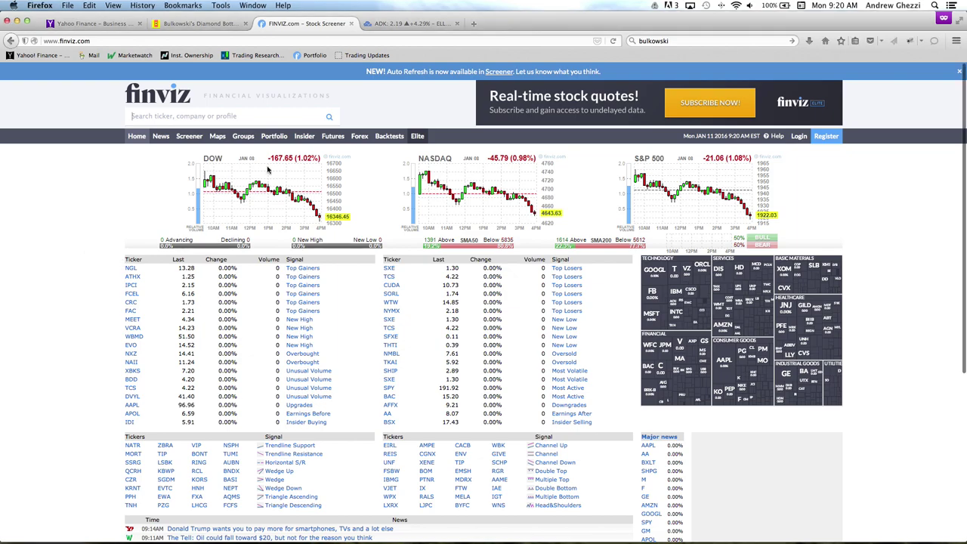
{"action": "left_click", "coordinate": [189, 137]}
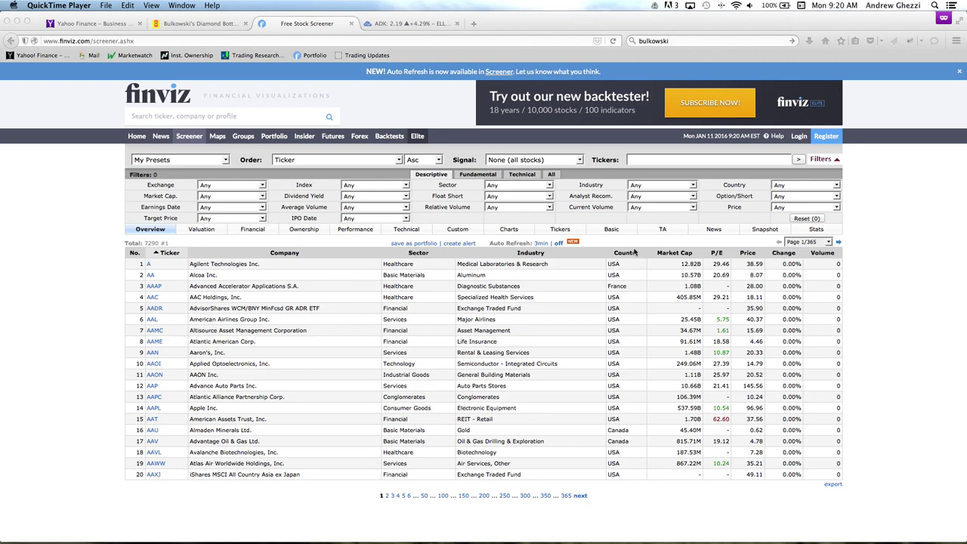
- Set the Country filter to USA and the Price filter to $1 to $10, leaving 1438 tickers
{"action": "left_click", "coordinate": [723, 243]}
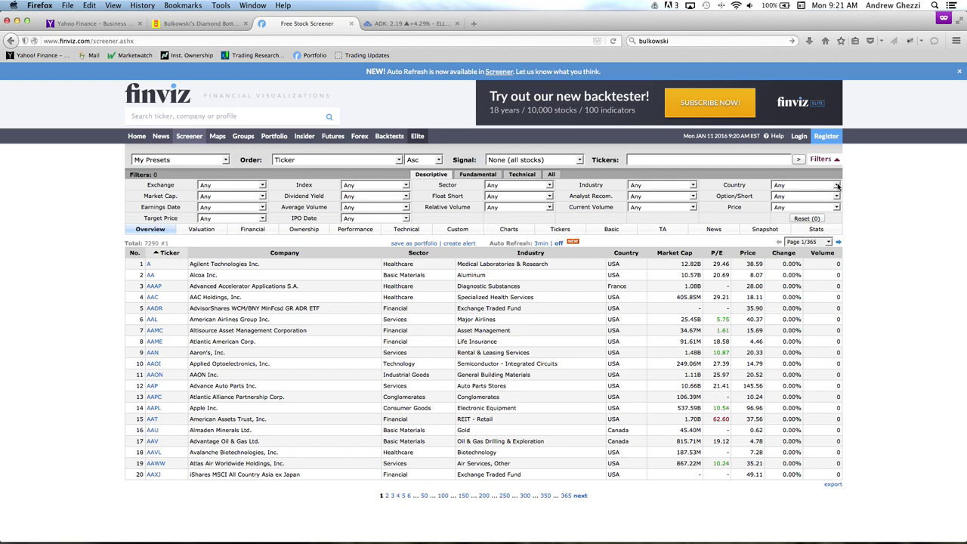
{"action": "left_click", "coordinate": [839, 187]}
{"action": "left_click", "coordinate": [819, 202]}
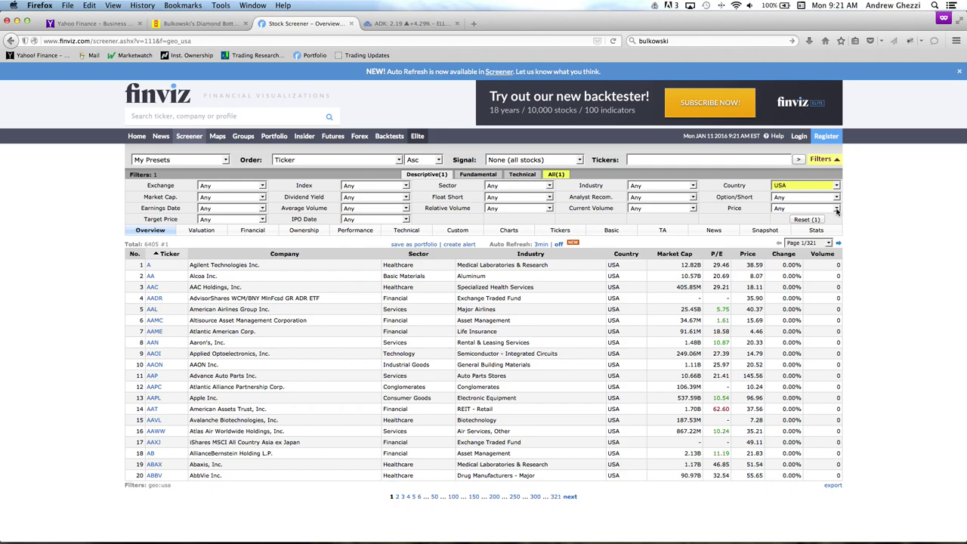
{"action": "left_click", "coordinate": [837, 210]}
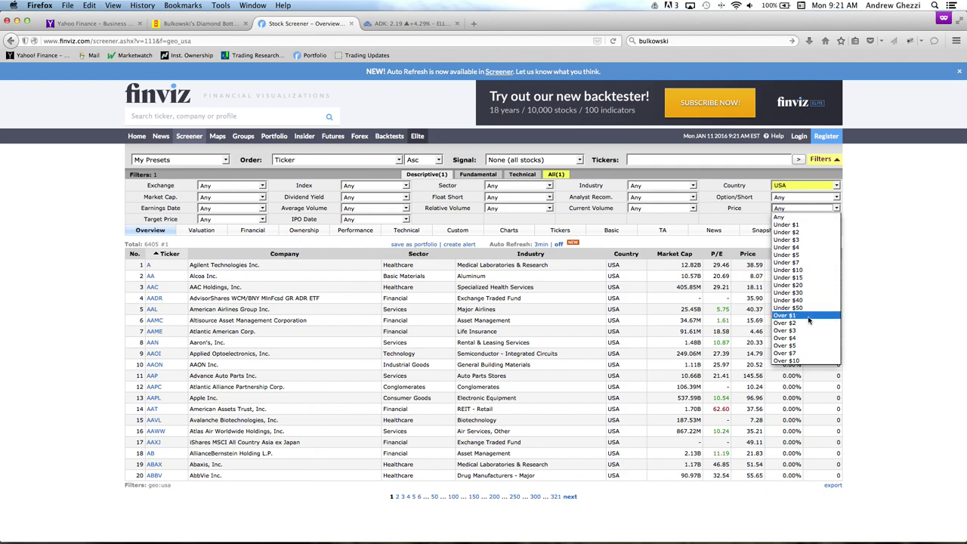
{"action": "scroll", "coordinate": [809, 321], "scroll_direction": "down", "scroll_amount": 5}
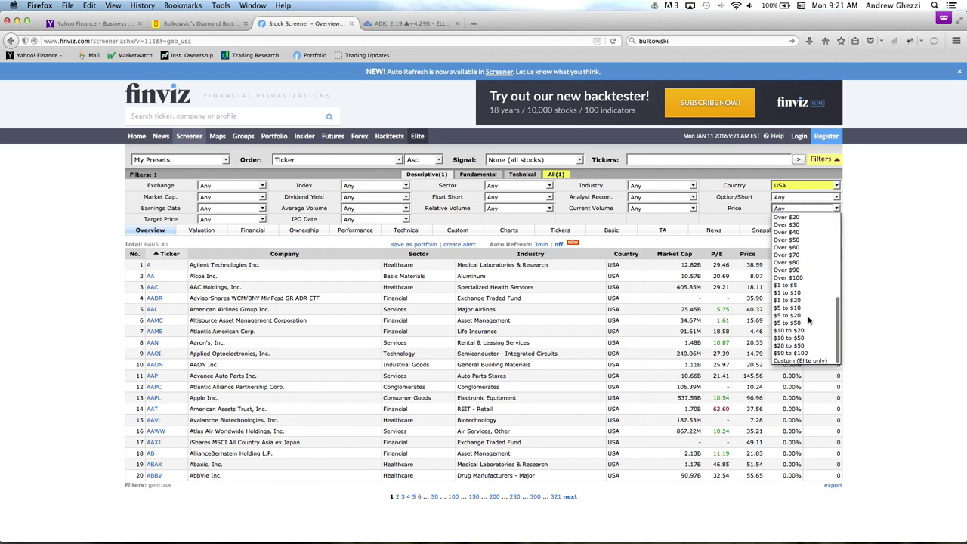
{"action": "scroll", "coordinate": [808, 321], "scroll_direction": "up", "scroll_amount": 3}
{"action": "scroll", "coordinate": [809, 321], "scroll_direction": "down", "scroll_amount": 3}
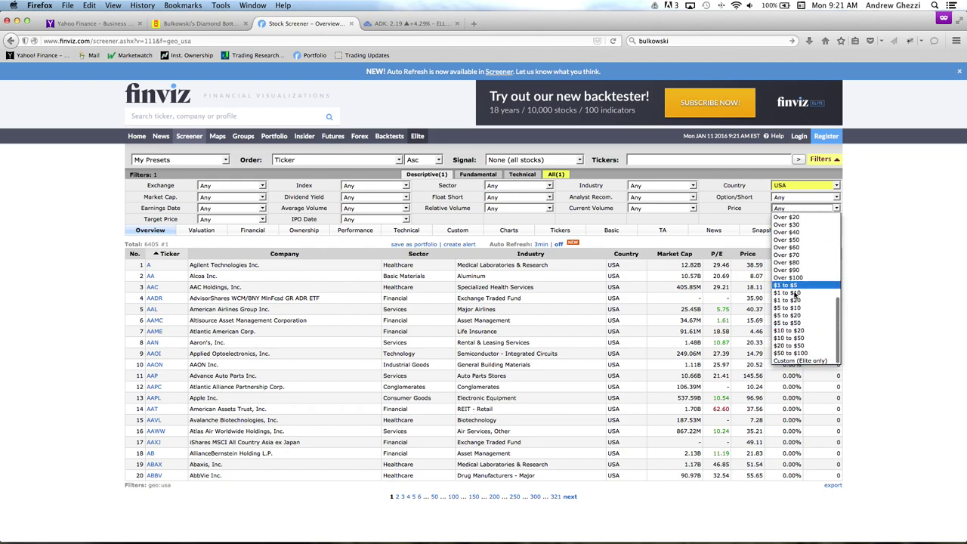
{"action": "left_click", "coordinate": [790, 294]}
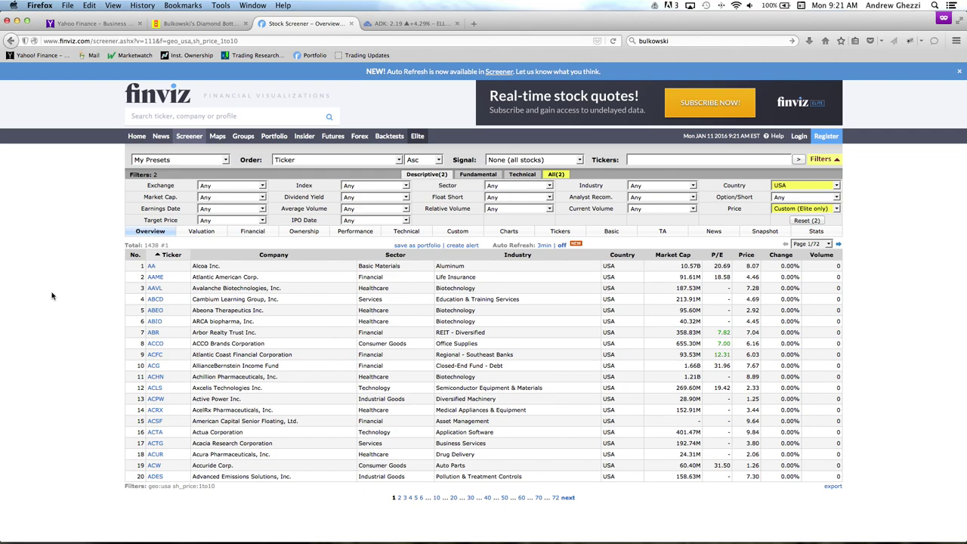
{"action": "mouse_move", "coordinate": [153, 280]}
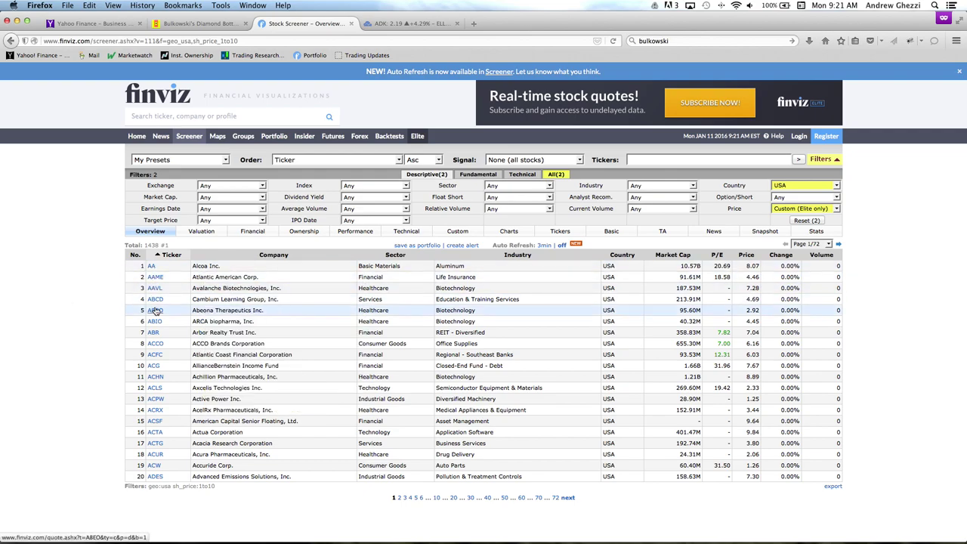
{"action": "mouse_move", "coordinate": [156, 345]}
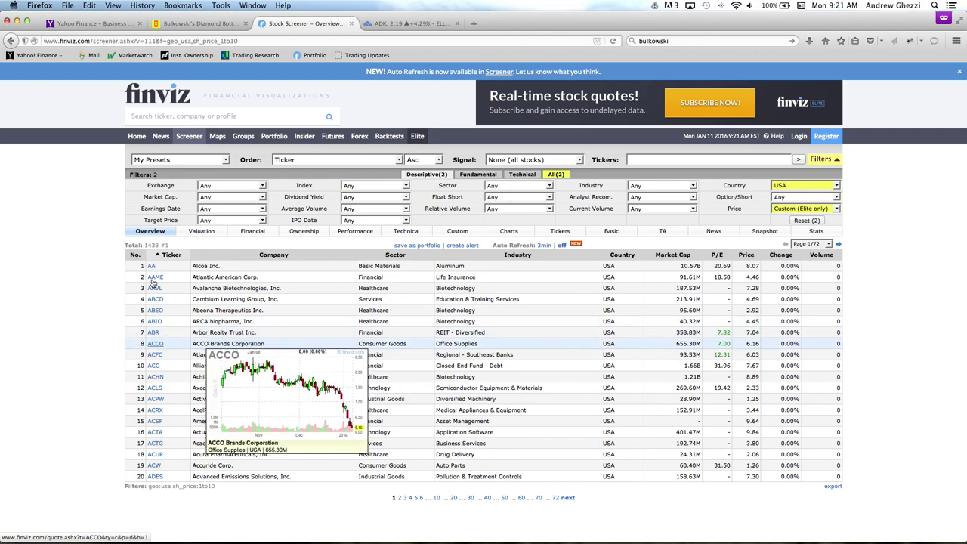
- Show results in Financial view, add an Average Volume over 50K filter, and open Fundamental filters
{"action": "left_click", "coordinate": [202, 232]}
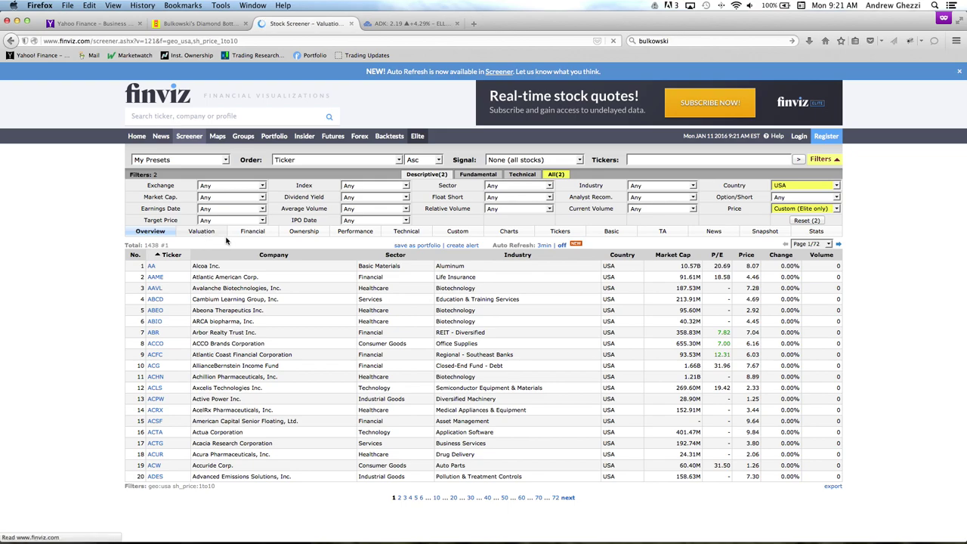
{"action": "left_click", "coordinate": [254, 232]}
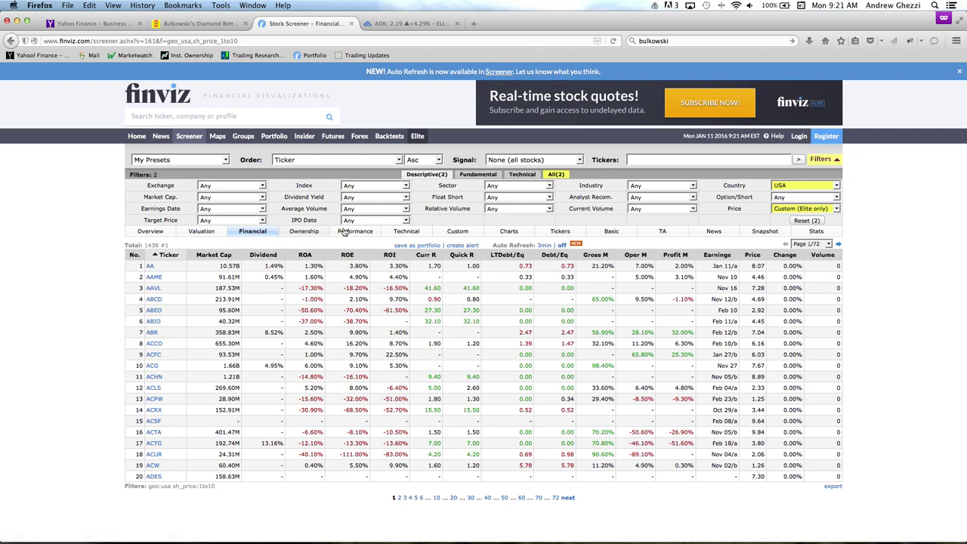
{"action": "left_click", "coordinate": [405, 209]}
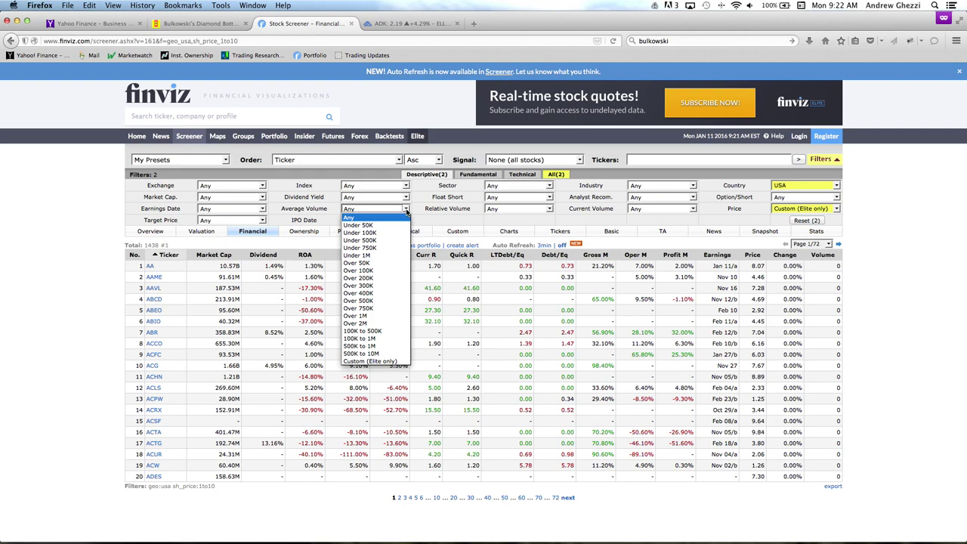
{"action": "left_click", "coordinate": [387, 263]}
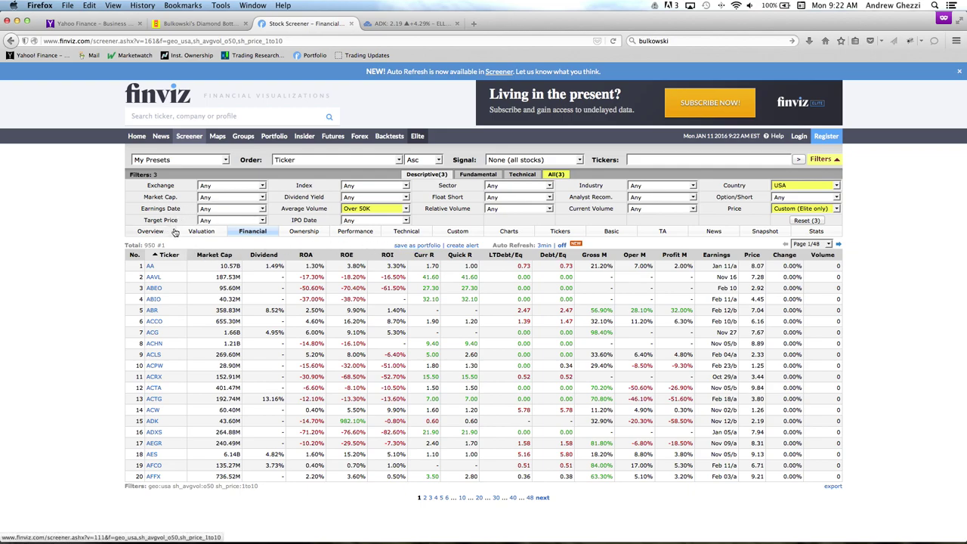
{"action": "left_click", "coordinate": [470, 176]}
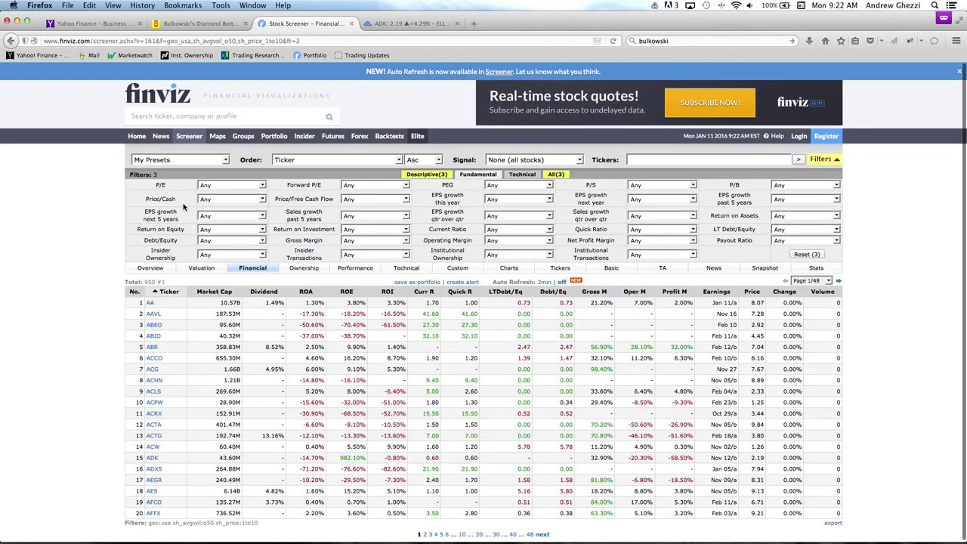
- Set the Price/Cash filter to Over 5, cutting the list to 381 tickers
{"action": "mouse_move", "coordinate": [171, 202]}
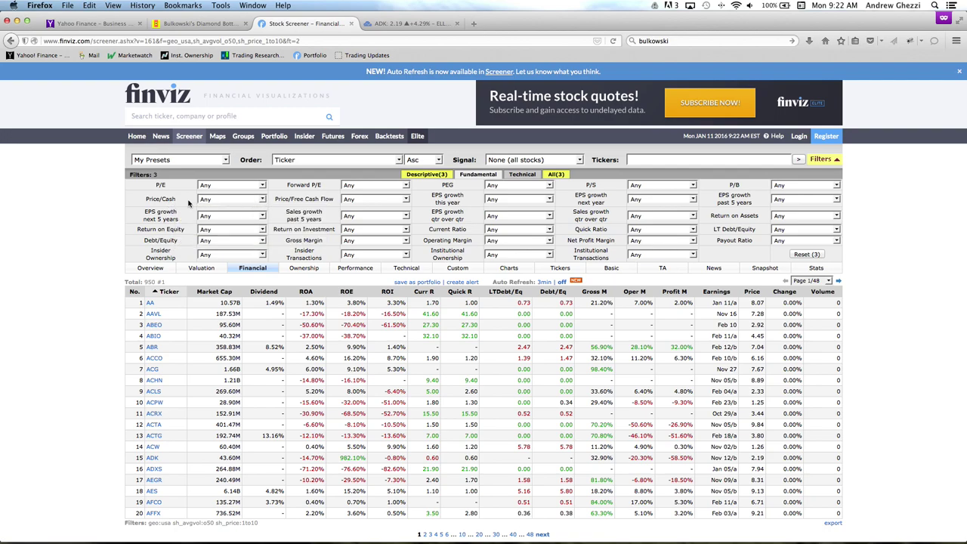
{"action": "left_click", "coordinate": [262, 200]}
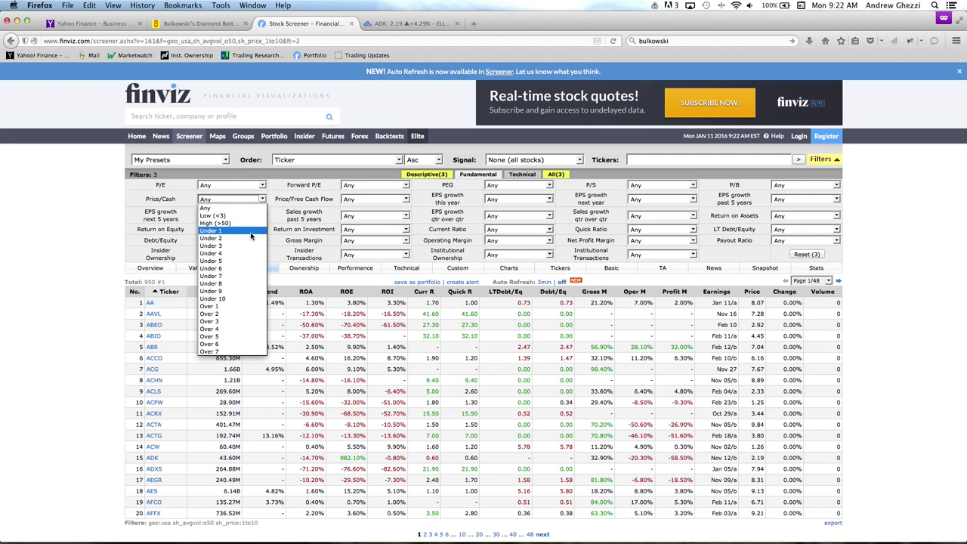
{"action": "scroll", "coordinate": [246, 293], "scroll_direction": "down", "scroll_amount": 2}
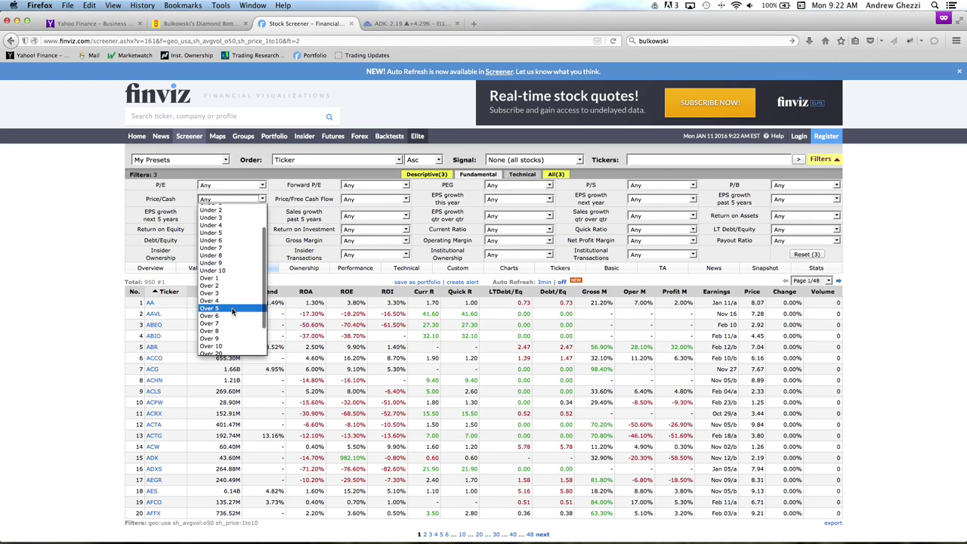
{"action": "left_click", "coordinate": [232, 309]}
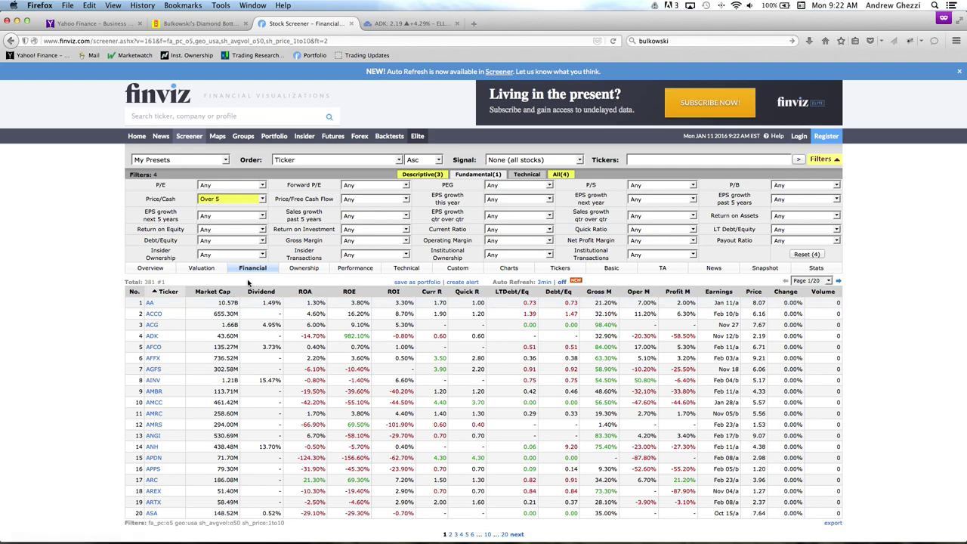
{"action": "left_click", "coordinate": [262, 199]}
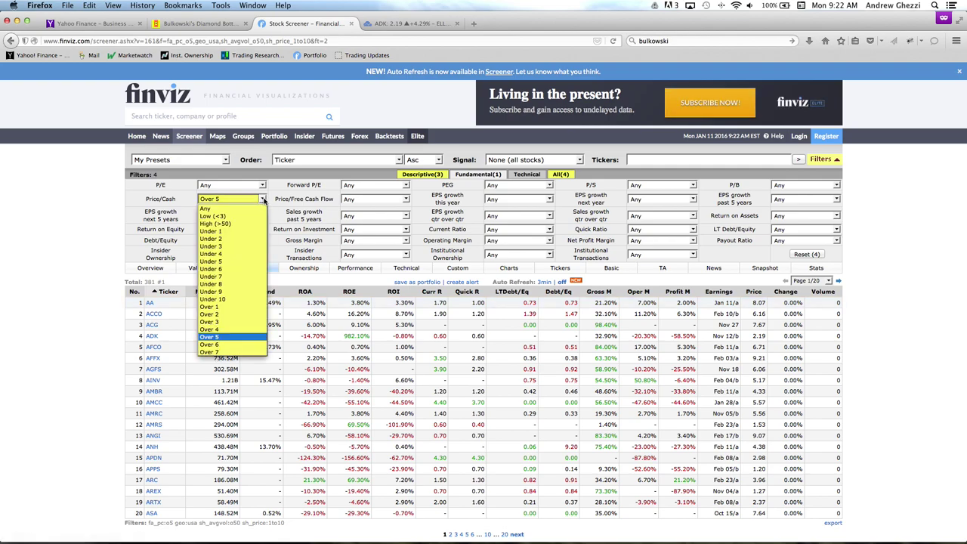
{"action": "left_click", "coordinate": [69, 224]}
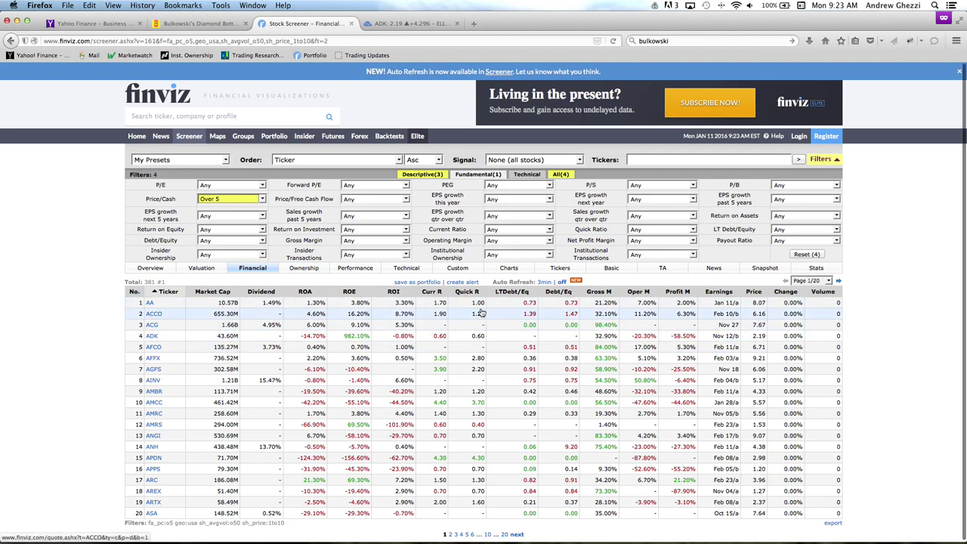
- Show the filtered results as charts and compare them with the Bulkowski diamond bottom example
{"action": "left_click", "coordinate": [510, 269]}
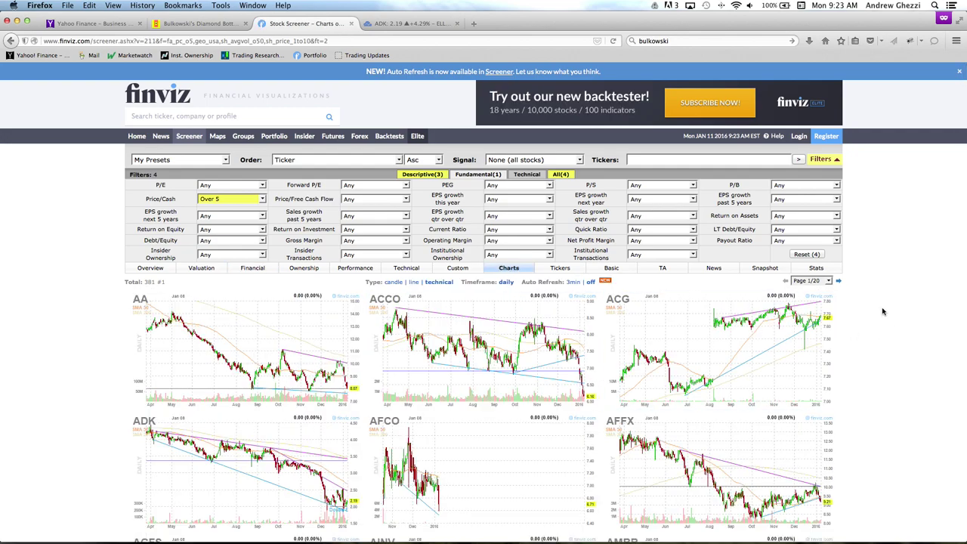
{"action": "left_click", "coordinate": [198, 24]}
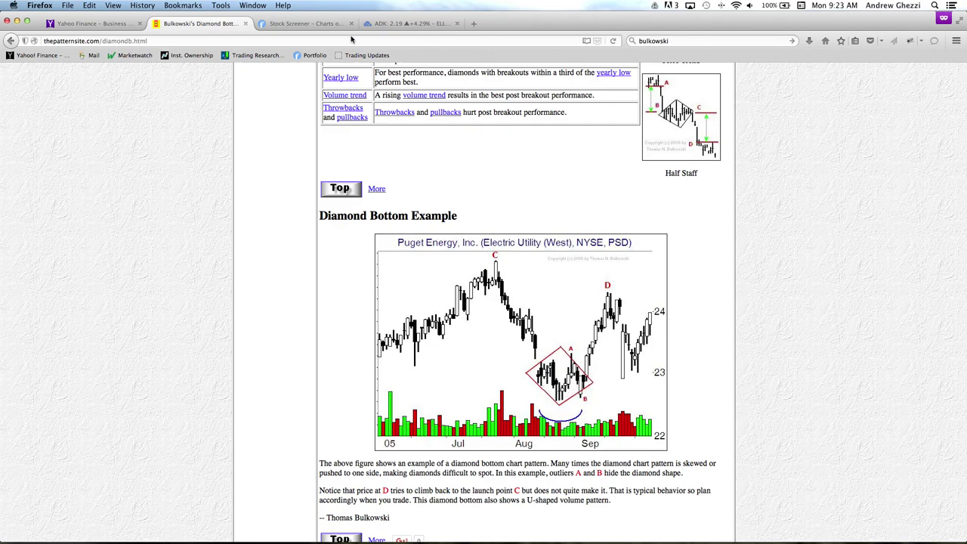
{"action": "left_click", "coordinate": [316, 27]}
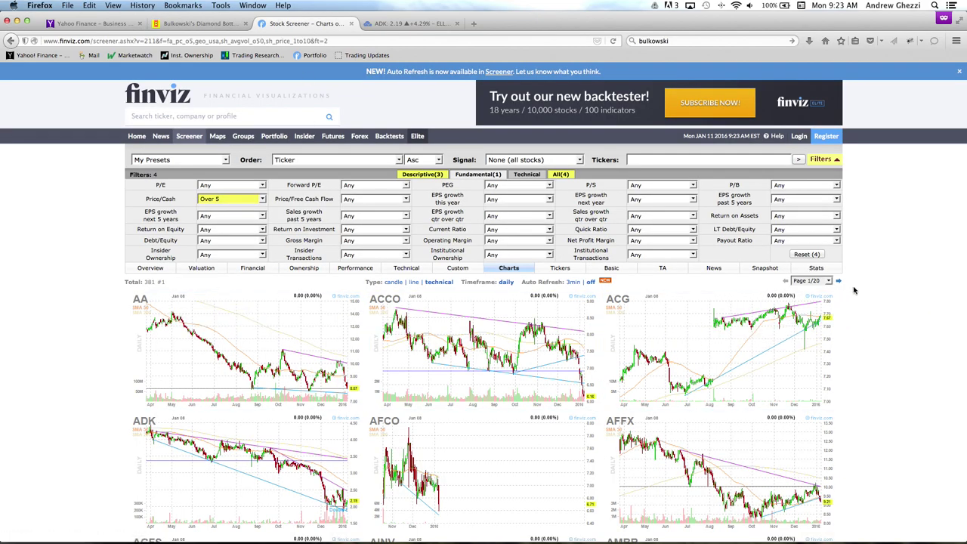
- Go to page 4 of the chart results, starting at result 61, CGI
{"action": "scroll", "coordinate": [854, 291], "scroll_direction": "down", "scroll_amount": 3}
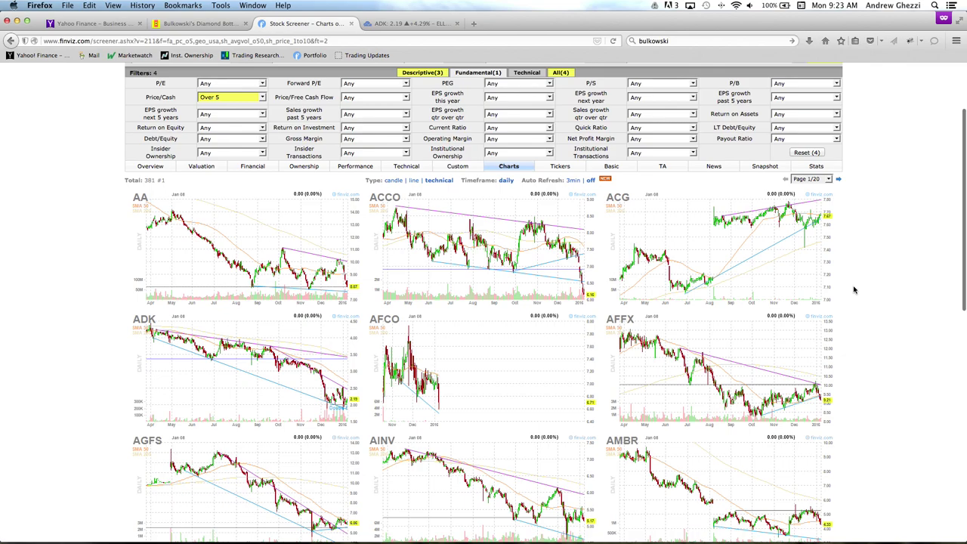
{"action": "scroll", "coordinate": [853, 290], "scroll_direction": "down", "scroll_amount": 10}
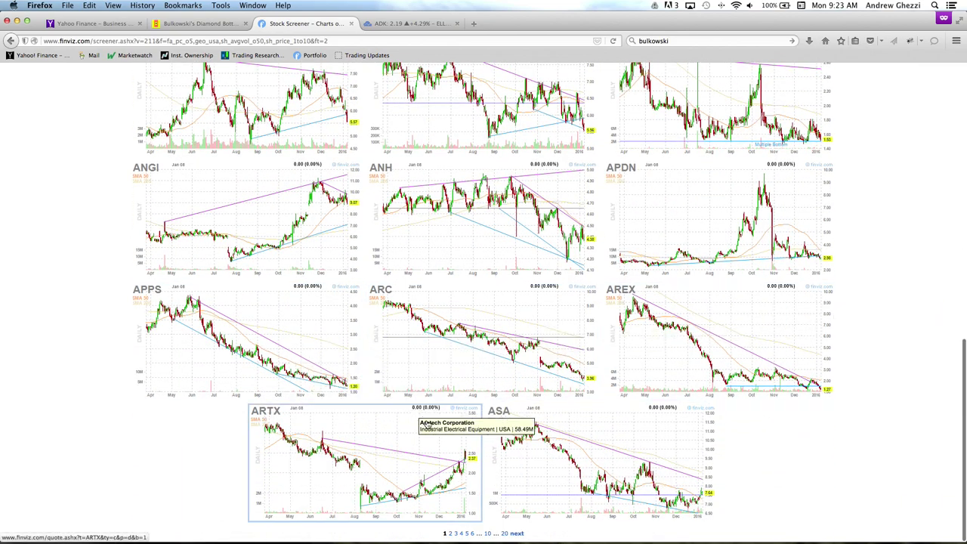
{"action": "scroll", "coordinate": [685, 307], "scroll_direction": "up", "scroll_amount": 12}
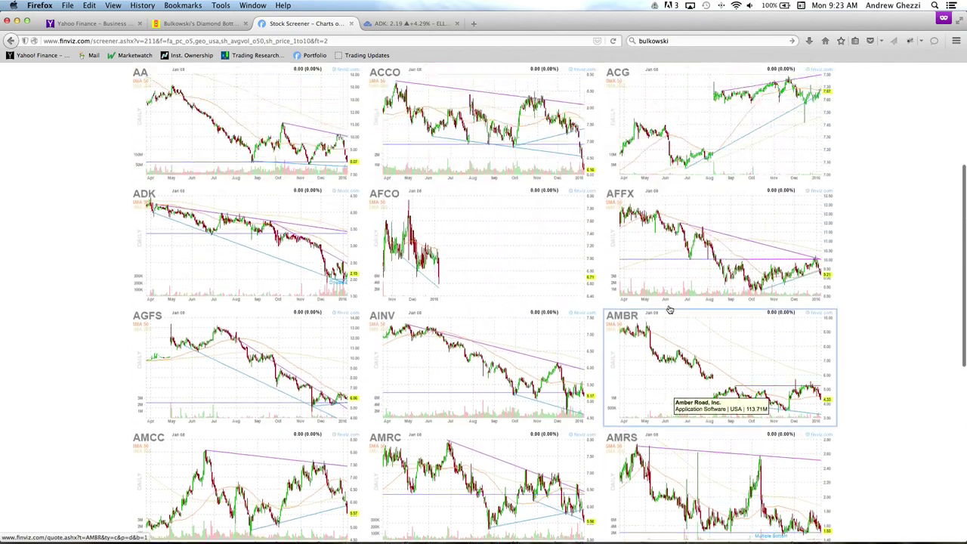
{"action": "scroll", "coordinate": [620, 227], "scroll_direction": "down", "scroll_amount": 8}
{"action": "scroll", "coordinate": [593, 392], "scroll_direction": "down", "scroll_amount": 3}
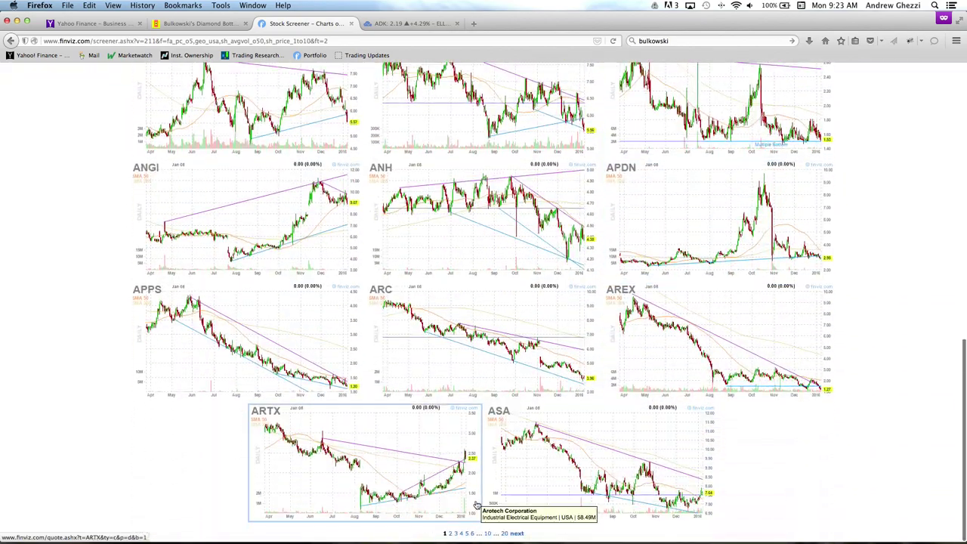
{"action": "left_click", "coordinate": [461, 532]}
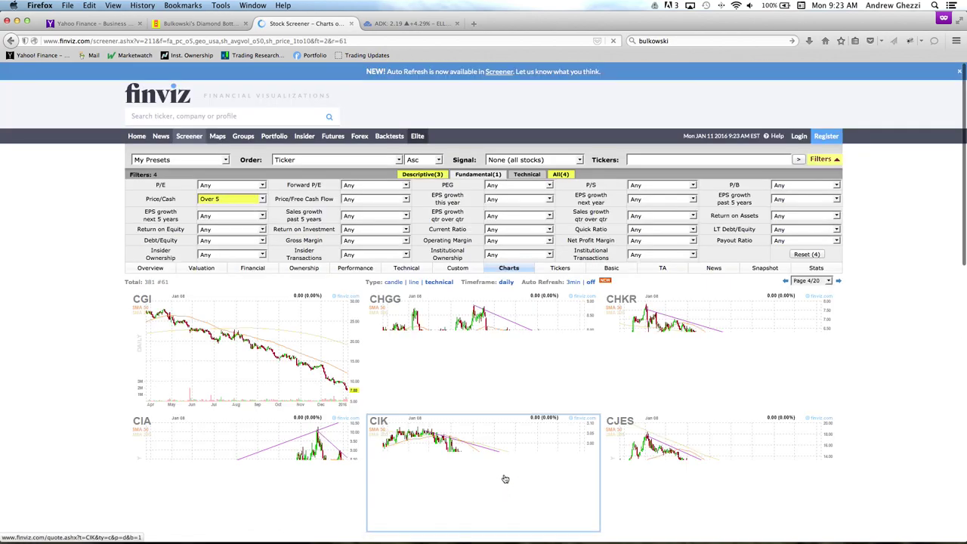
- Return the chart grid to page 1 of 20, starting with AA, ACCO and ACG
{"action": "scroll", "coordinate": [505, 482], "scroll_direction": "down", "scroll_amount": 5}
{"action": "scroll", "coordinate": [505, 480], "scroll_direction": "down", "scroll_amount": 3}
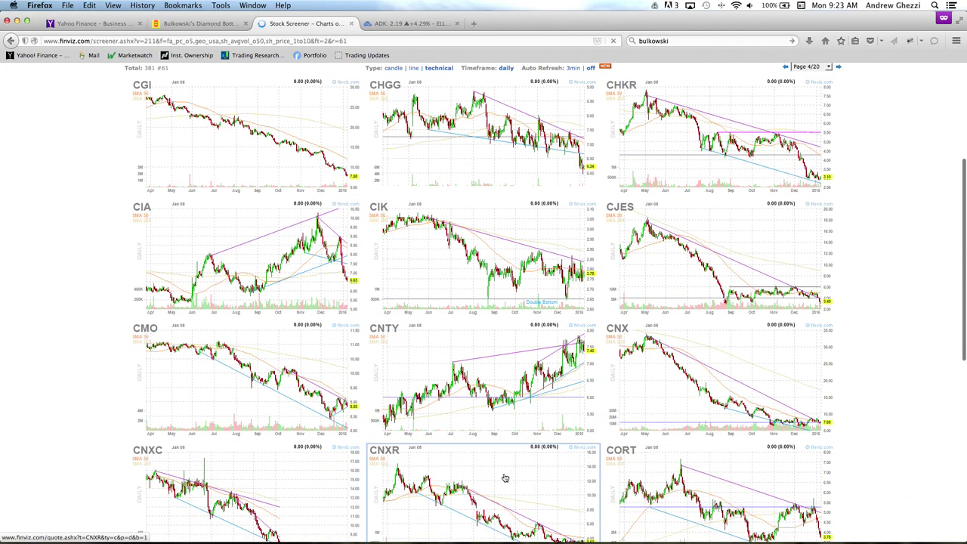
{"action": "scroll", "coordinate": [505, 477], "scroll_direction": "down", "scroll_amount": 10}
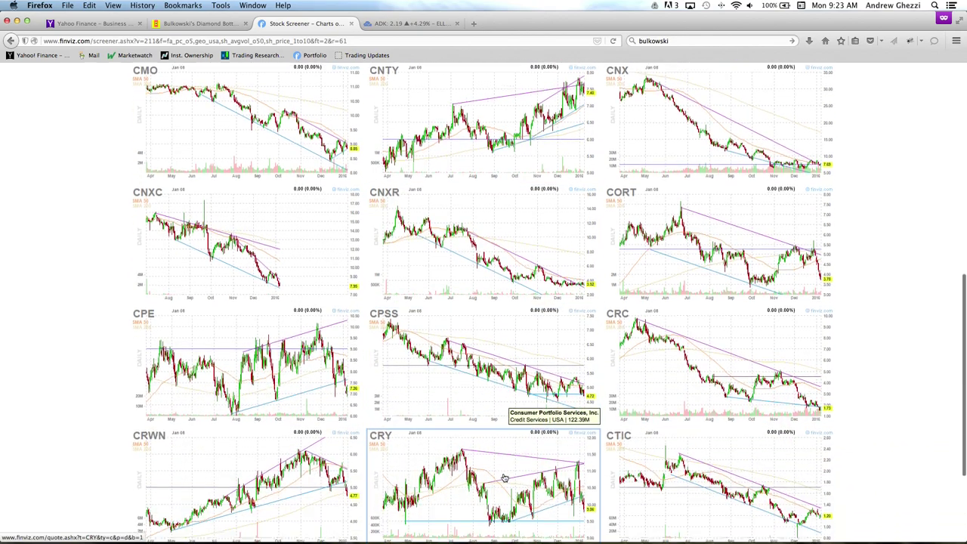
{"action": "scroll", "coordinate": [505, 478], "scroll_direction": "down", "scroll_amount": 6}
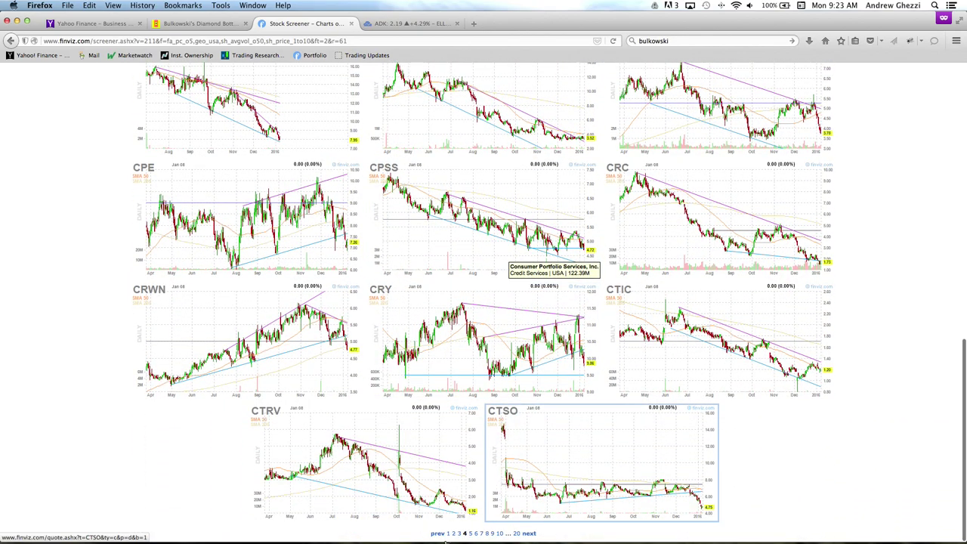
{"action": "scroll", "coordinate": [504, 477], "scroll_direction": "up", "scroll_amount": 1}
{"action": "scroll", "coordinate": [484, 499], "scroll_direction": "down", "scroll_amount": 1}
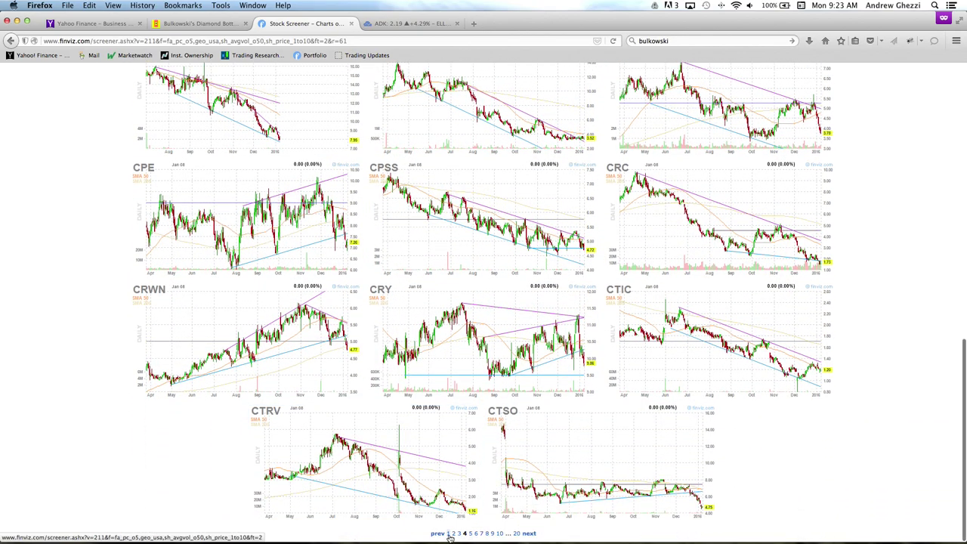
{"action": "left_click", "coordinate": [450, 533]}
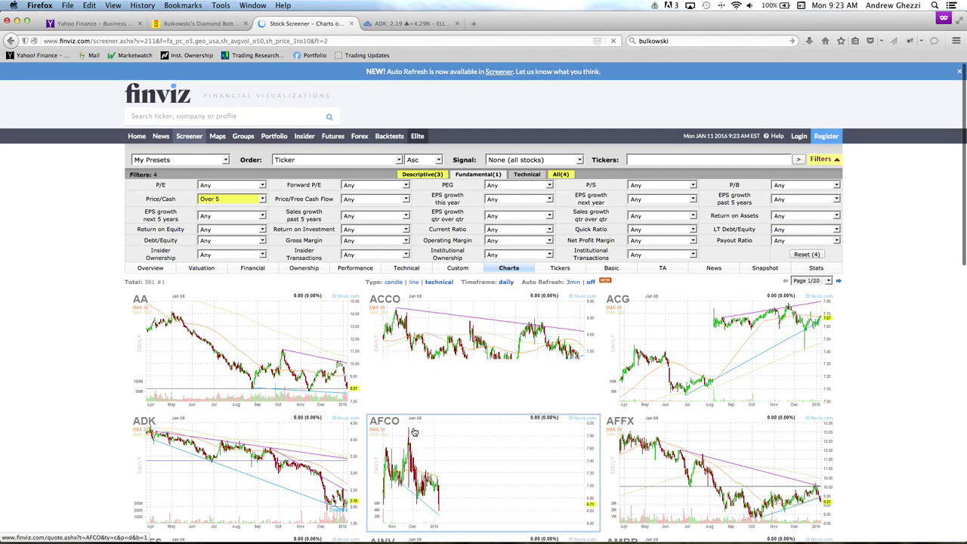
{"action": "scroll", "coordinate": [120, 383], "scroll_direction": "down", "scroll_amount": 3}
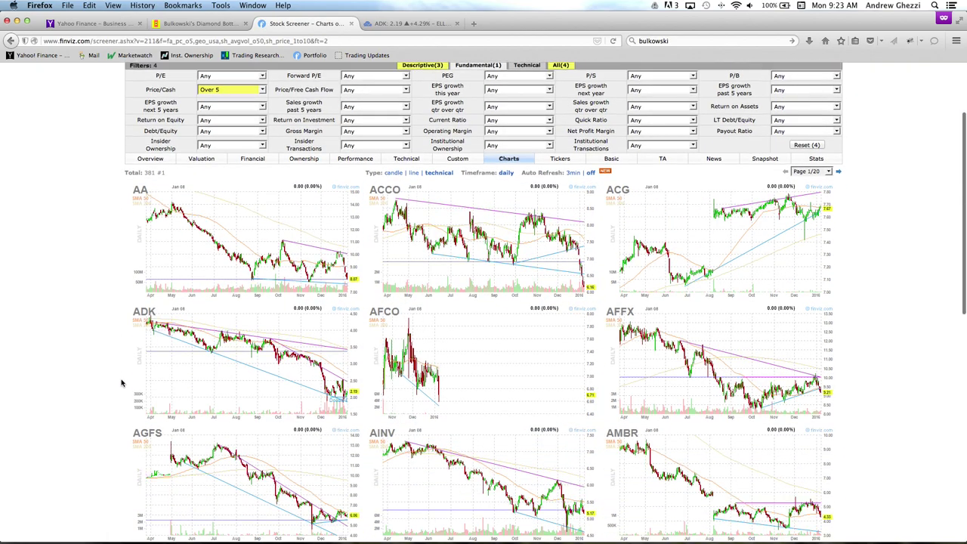
{"action": "scroll", "coordinate": [121, 383], "scroll_direction": "down", "scroll_amount": 1}
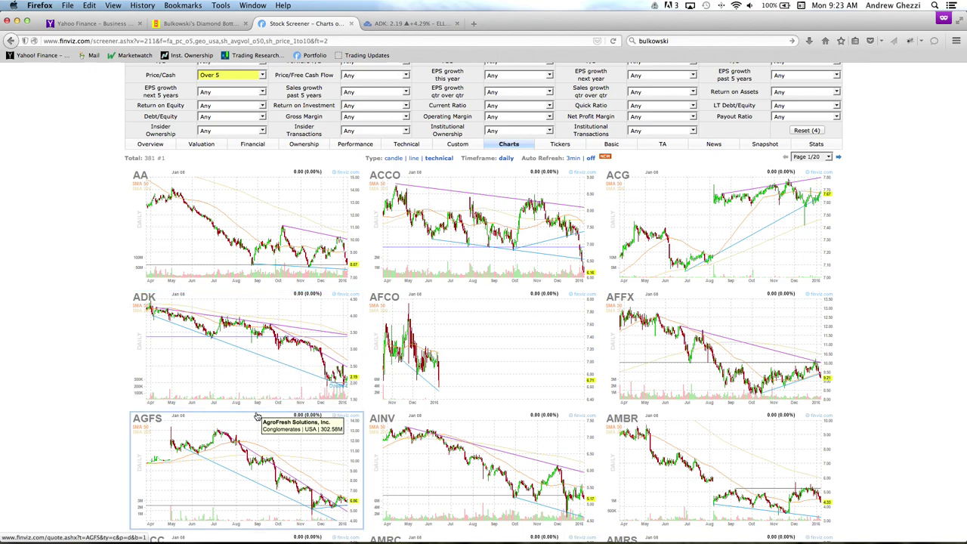
- Open ADK's Finviz quote page, then switch to the 'ADK: 2.19' TradingView chart
{"action": "left_click", "coordinate": [273, 370]}
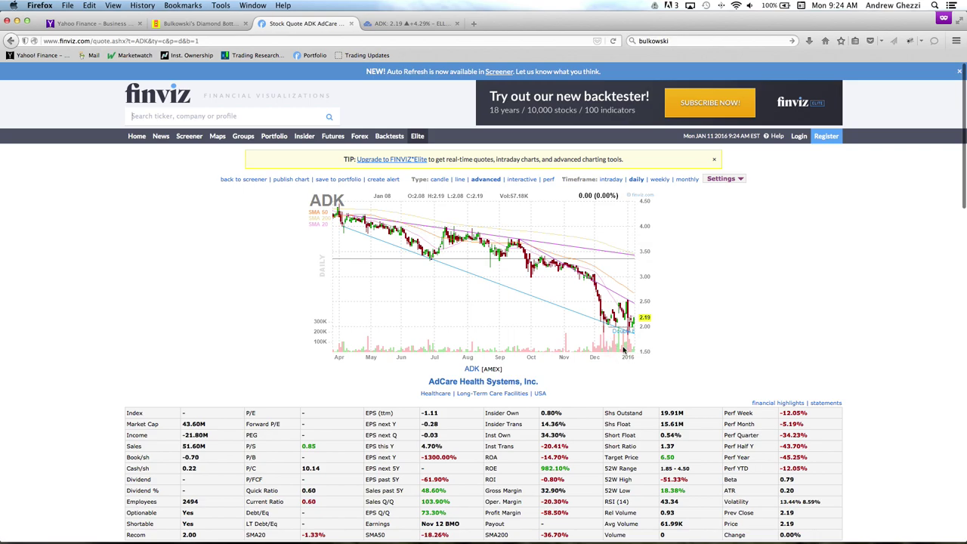
{"action": "left_click", "coordinate": [415, 23]}
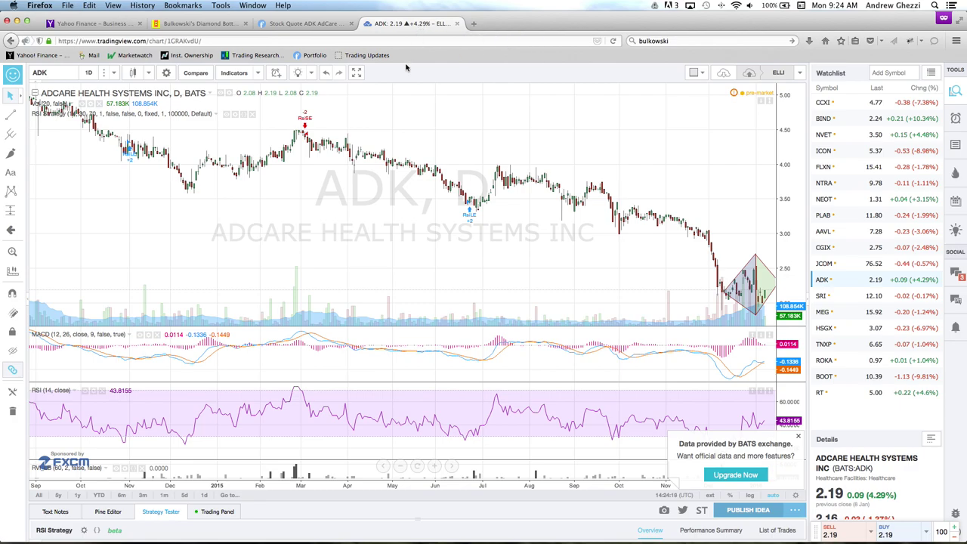
- Dismiss the BATS notice, pan the ADK chart left, and stretch the diamond's right vertex rightward
{"action": "left_click", "coordinate": [800, 439]}
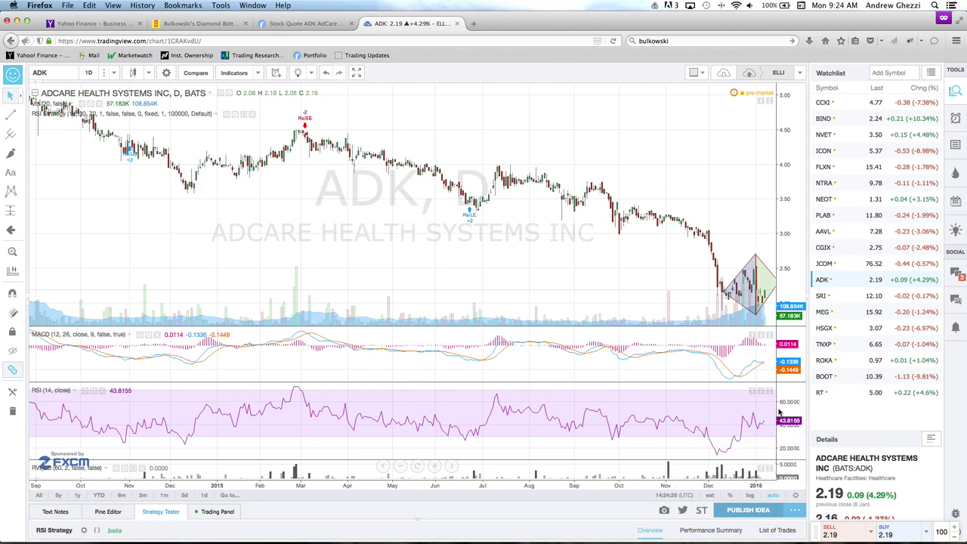
{"action": "left_click_drag", "start_coordinate": [633, 288], "coordinate": [427, 156]}
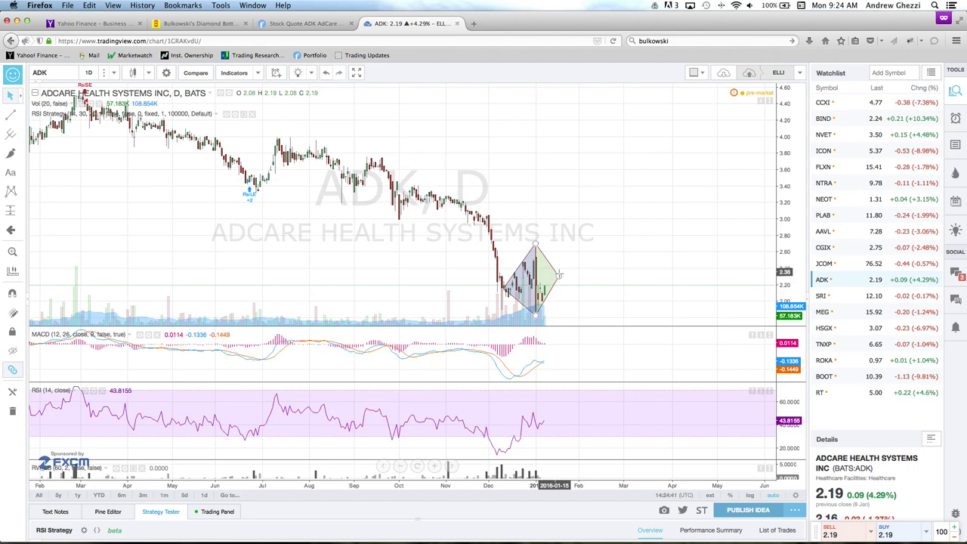
{"action": "left_click_drag", "start_coordinate": [559, 275], "coordinate": [581, 278]}
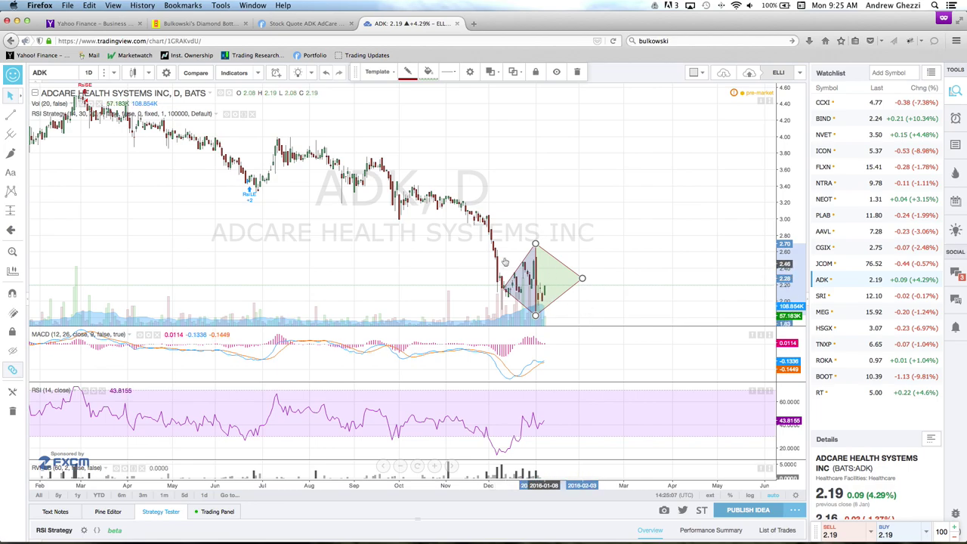
- Bring up the Bulkowski Diamond Bottoms article's identification guidelines and measure-rule trading tips
{"action": "left_click", "coordinate": [202, 25]}
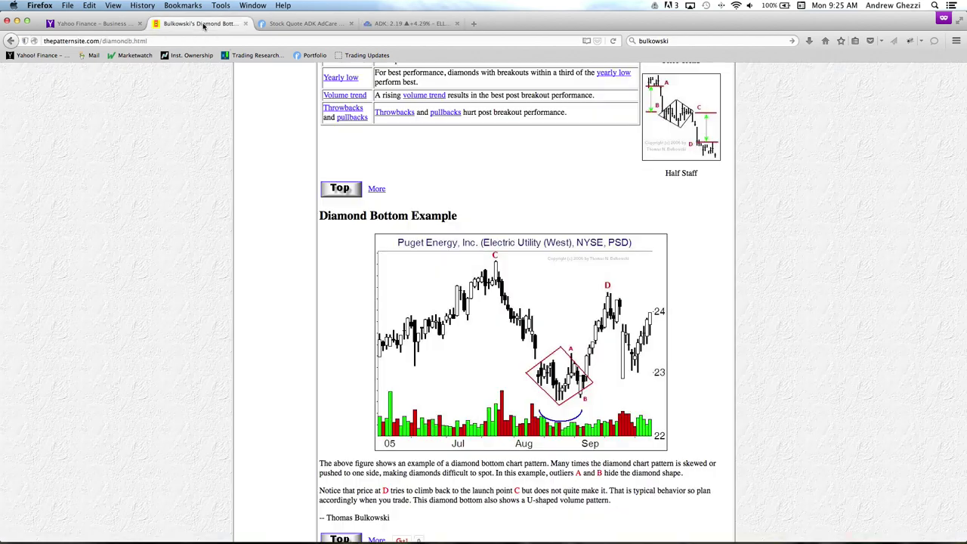
{"action": "scroll", "coordinate": [249, 241], "scroll_direction": "down", "scroll_amount": 5}
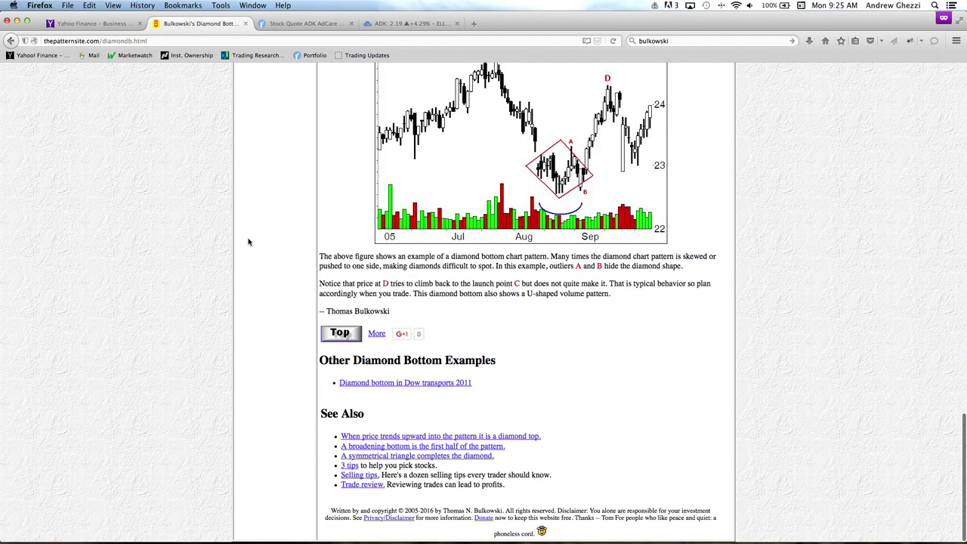
{"action": "scroll", "coordinate": [254, 237], "scroll_direction": "up", "scroll_amount": 10}
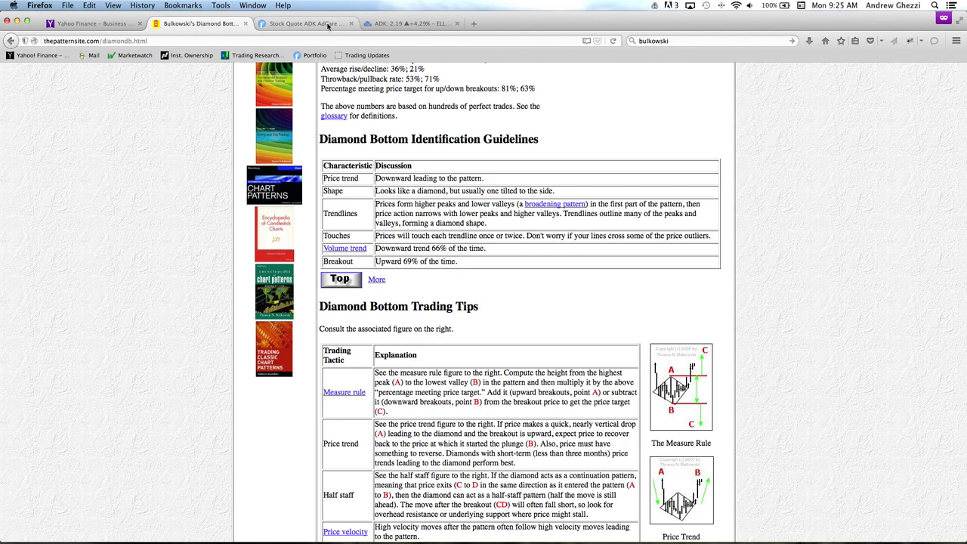
- Switch back to the 'ADK: 2.19' TradingView chart showing the drawn diamond pattern
{"action": "left_click", "coordinate": [375, 25]}
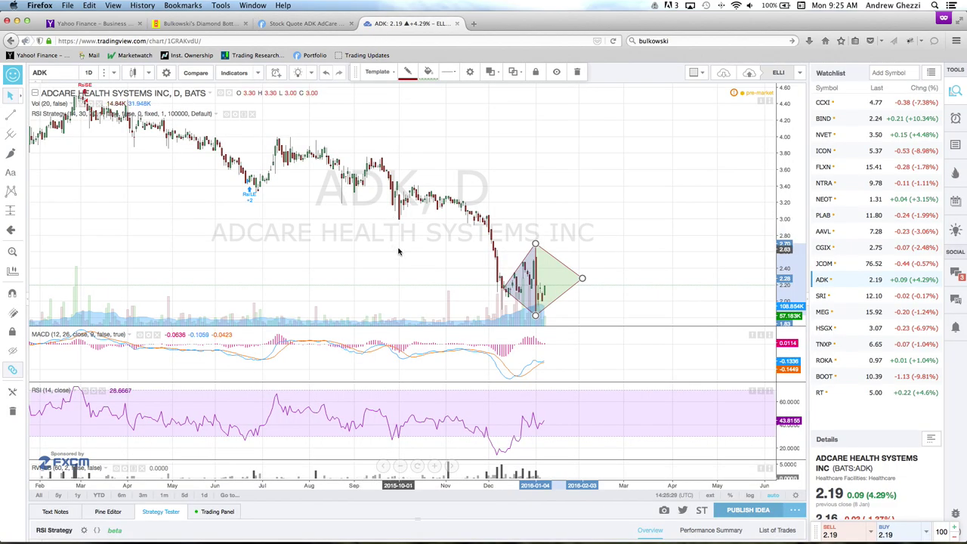